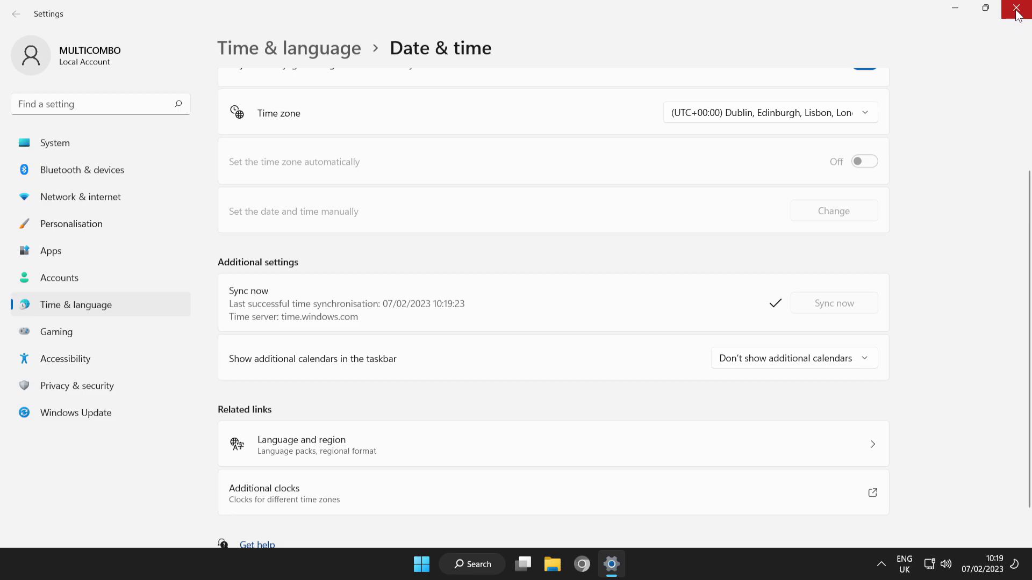
- Close Settings and view the Start menu power options
{"action": "left_click", "coordinate": [1019, 15]}
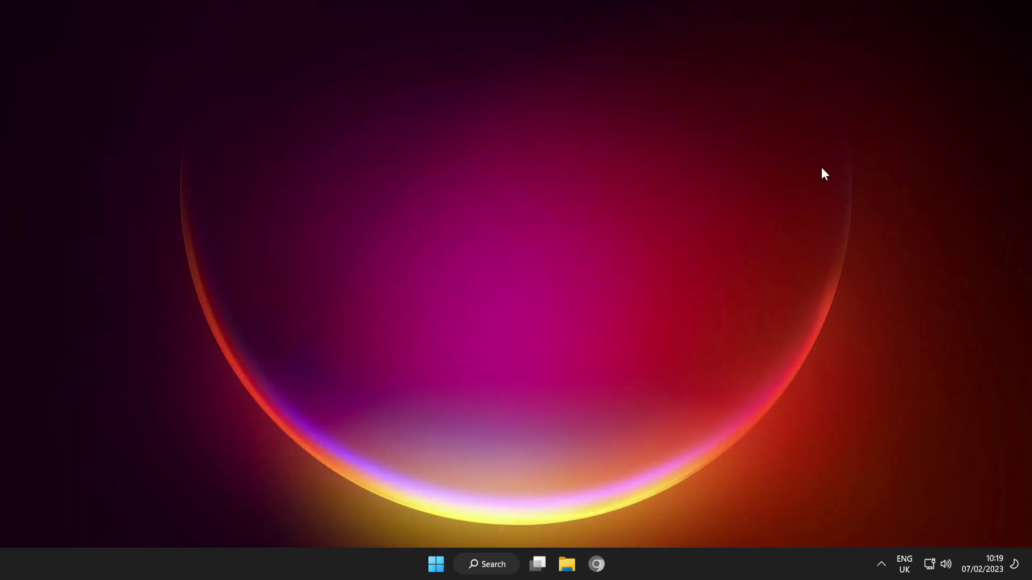
{"action": "left_click", "coordinate": [436, 563]}
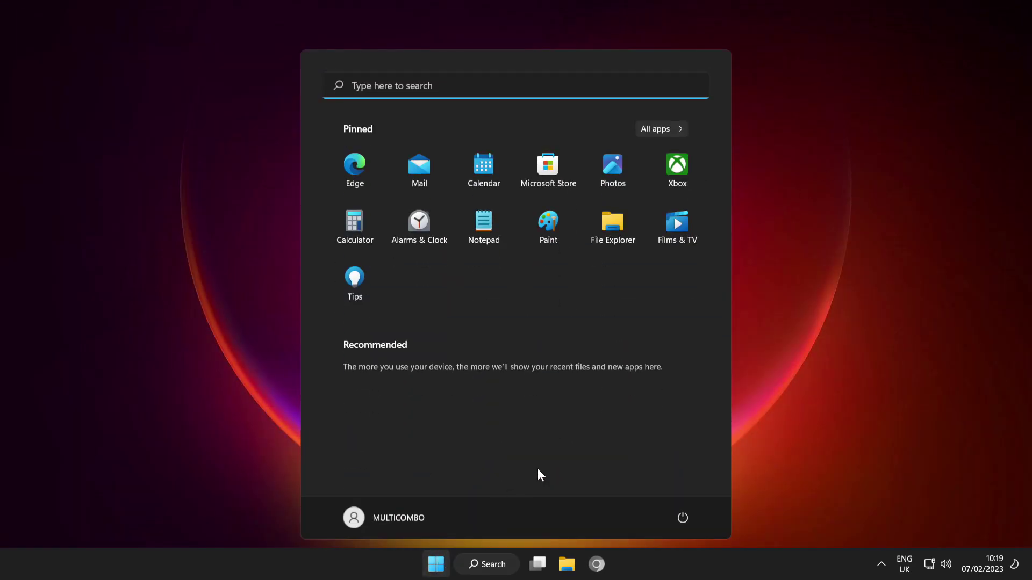
{"action": "left_click", "coordinate": [684, 517]}
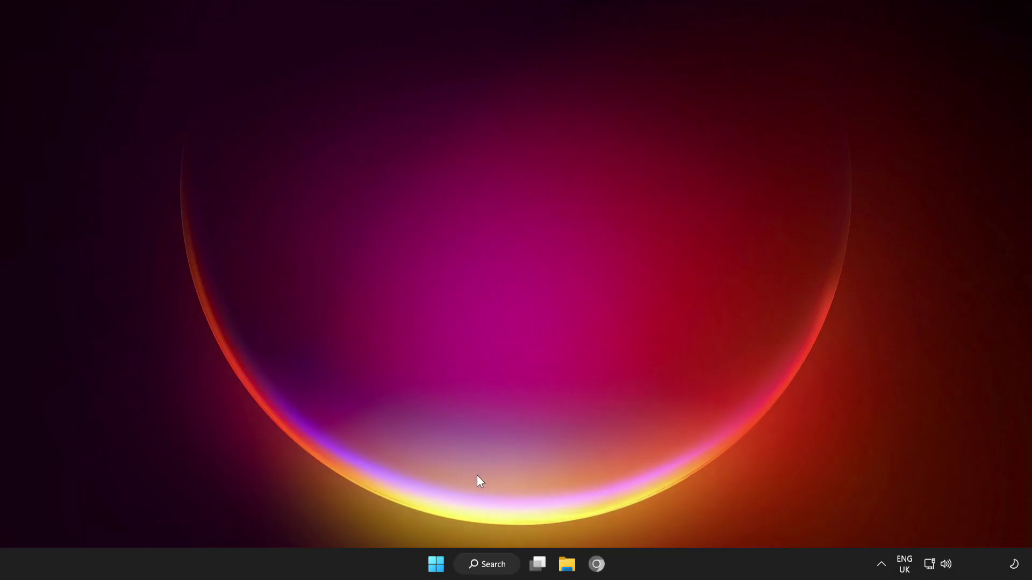
- Search for 'troubleshoot' and open Troubleshoot settings
{"action": "left_click", "coordinate": [492, 565]}
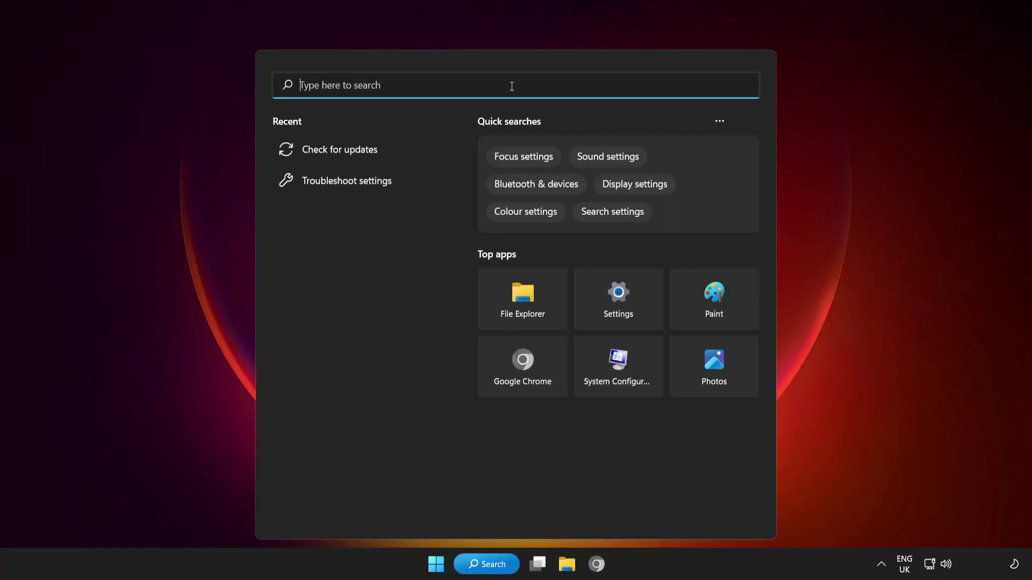
{"action": "type", "text": "tro"}
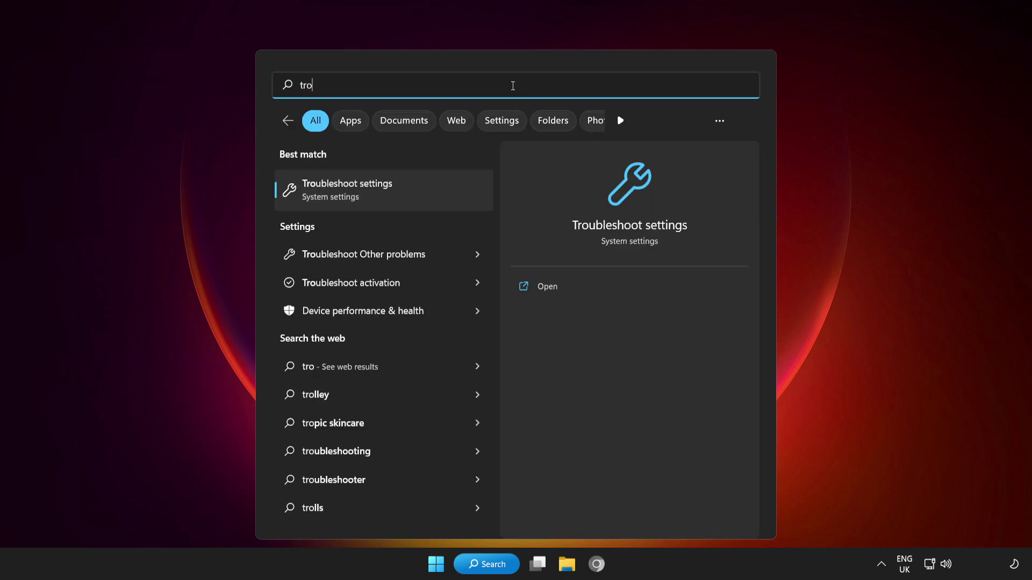
{"action": "type", "text": "ubles"}
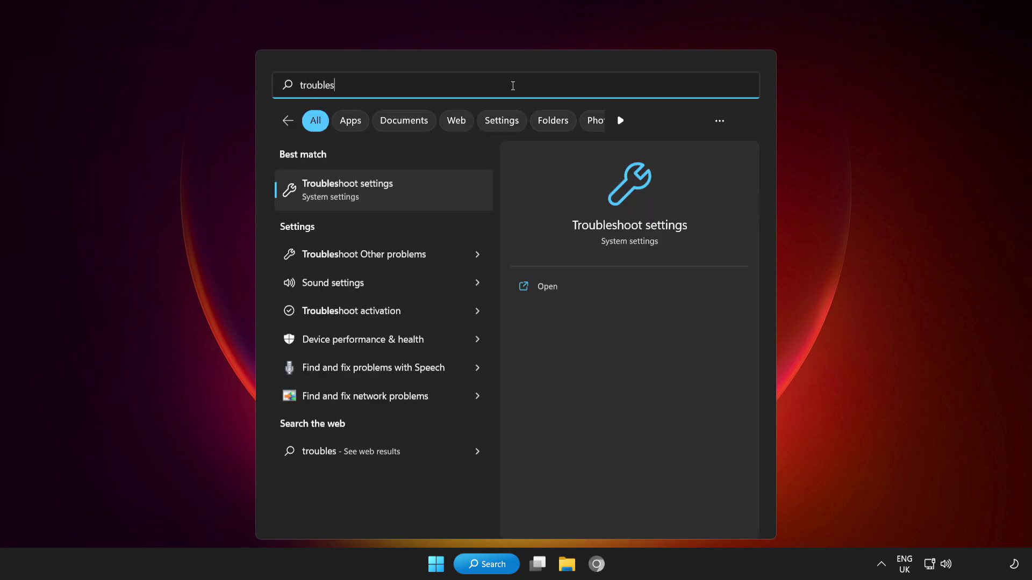
{"action": "type", "text": "hoot"}
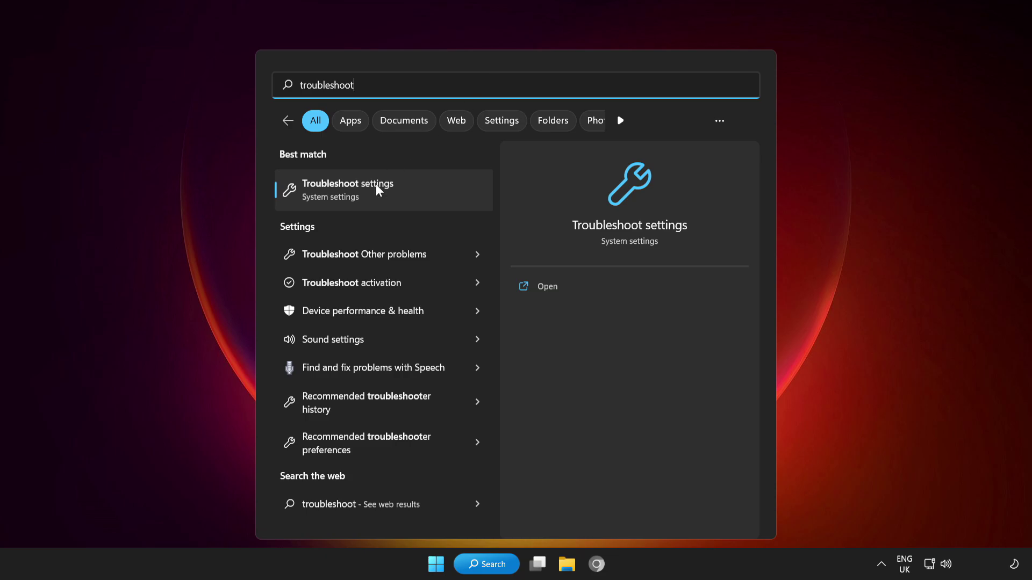
{"action": "left_click", "coordinate": [406, 193]}
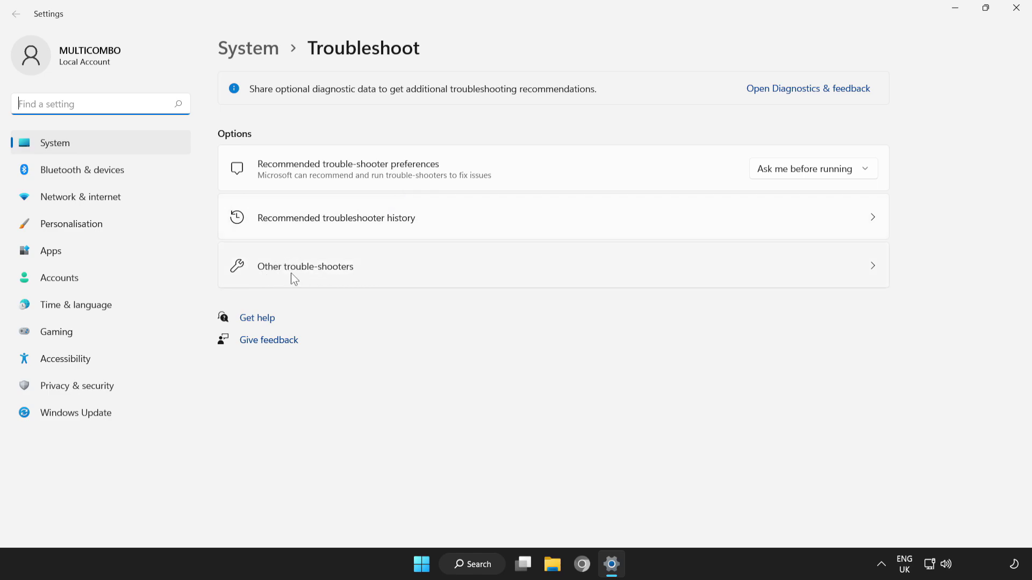
- Open Other trouble-shooters and scroll through the list, including Internet Connections
{"action": "left_click", "coordinate": [522, 270]}
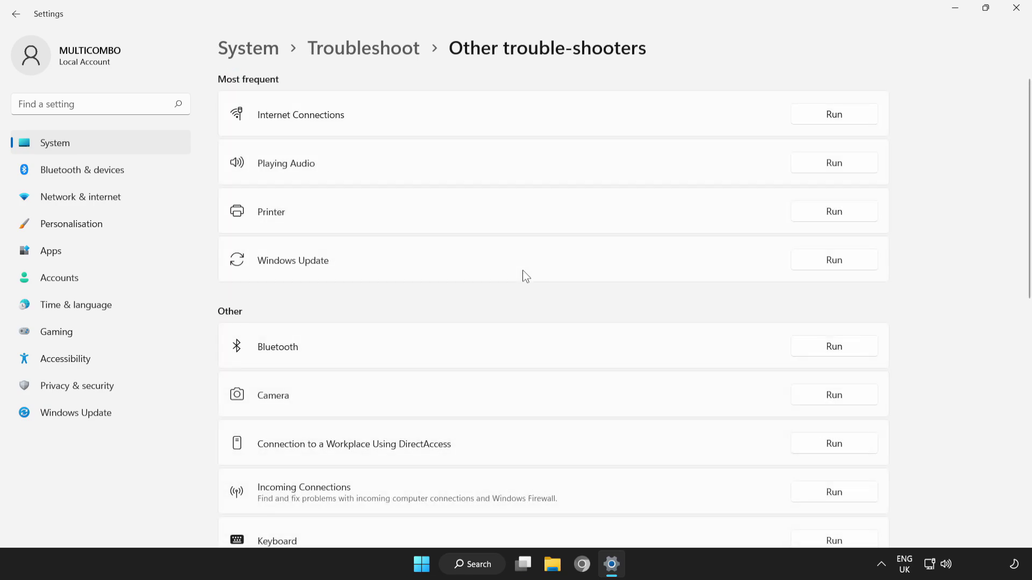
{"action": "left_click_drag", "start_coordinate": [1029, 203], "coordinate": [1030, 330]}
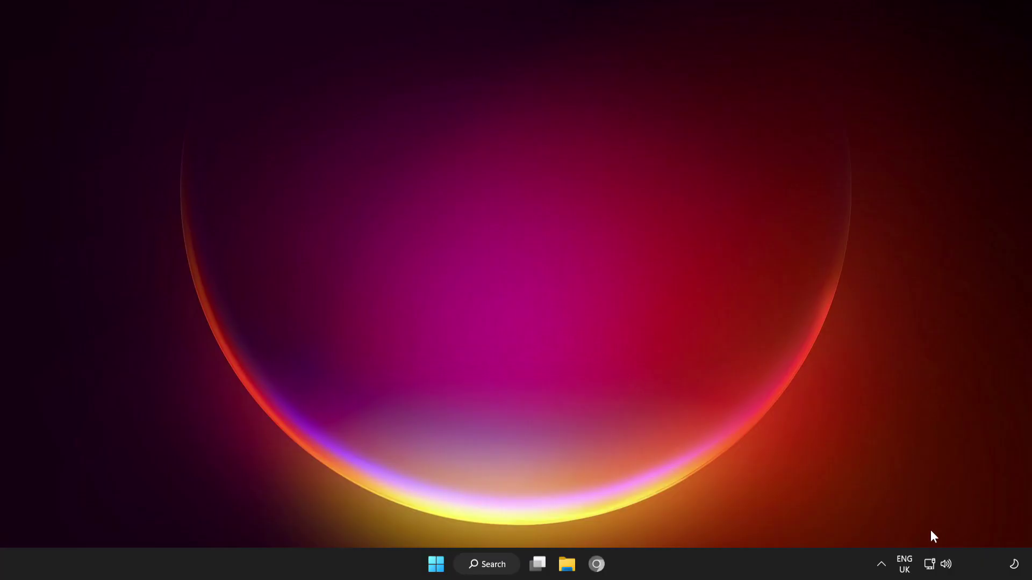
- Open Network and Internet settings from the network tray icon, showing Ethernet0 connected
{"action": "right_click", "coordinate": [931, 568]}
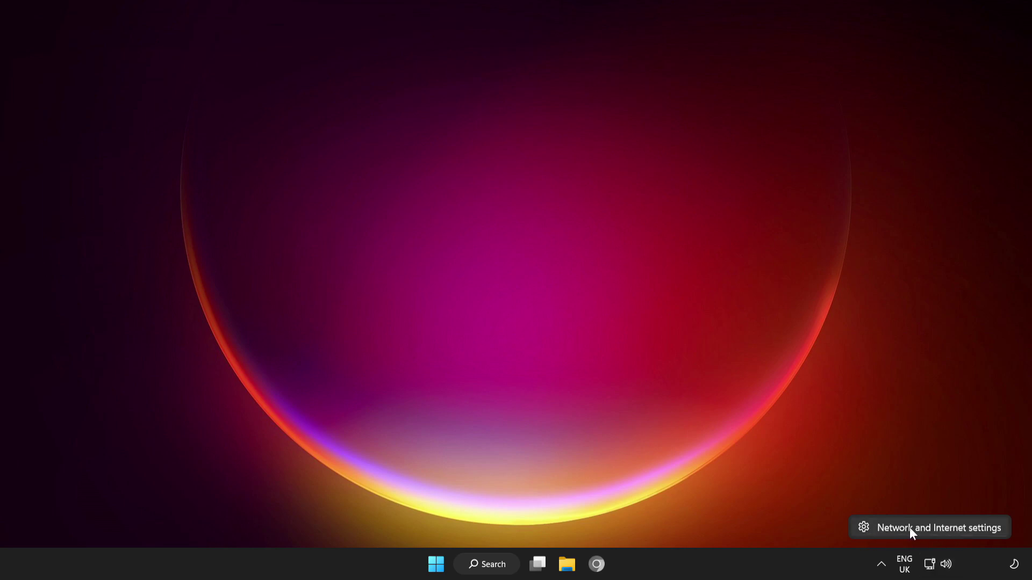
{"action": "left_click", "coordinate": [938, 528]}
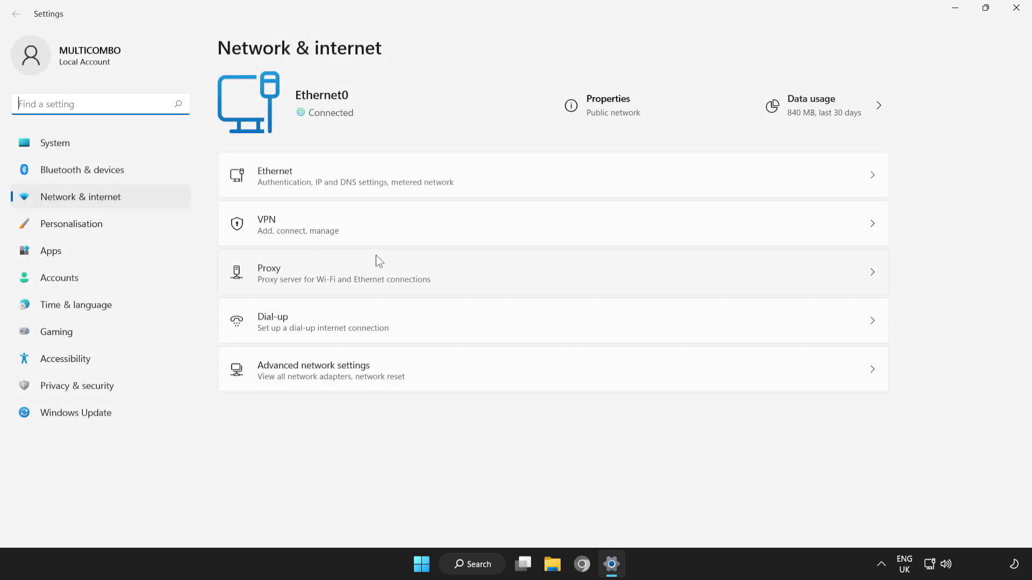
- Save the manual proxy server setting as Off, then close Settings
{"action": "left_click", "coordinate": [499, 273]}
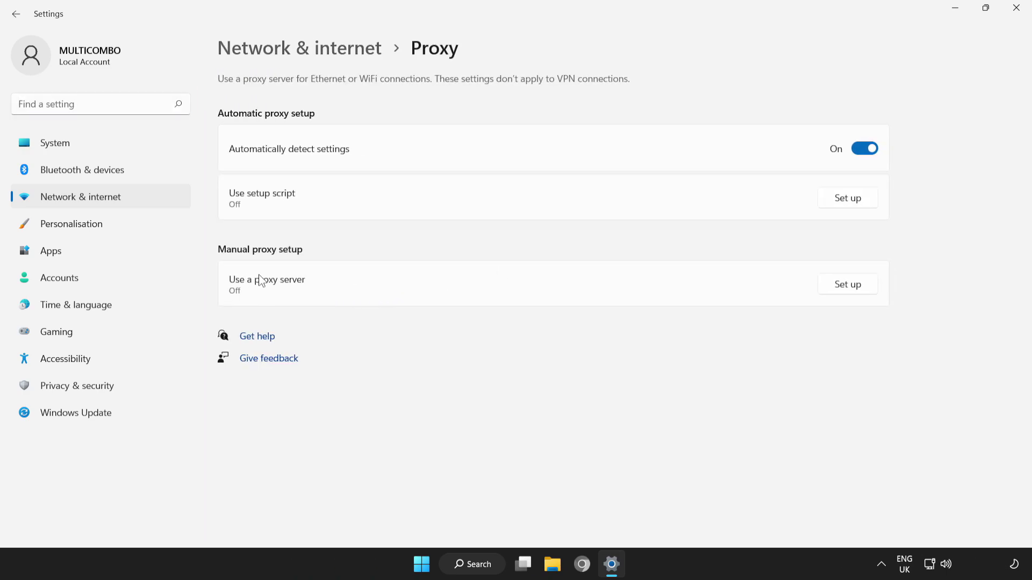
{"action": "left_click", "coordinate": [843, 292]}
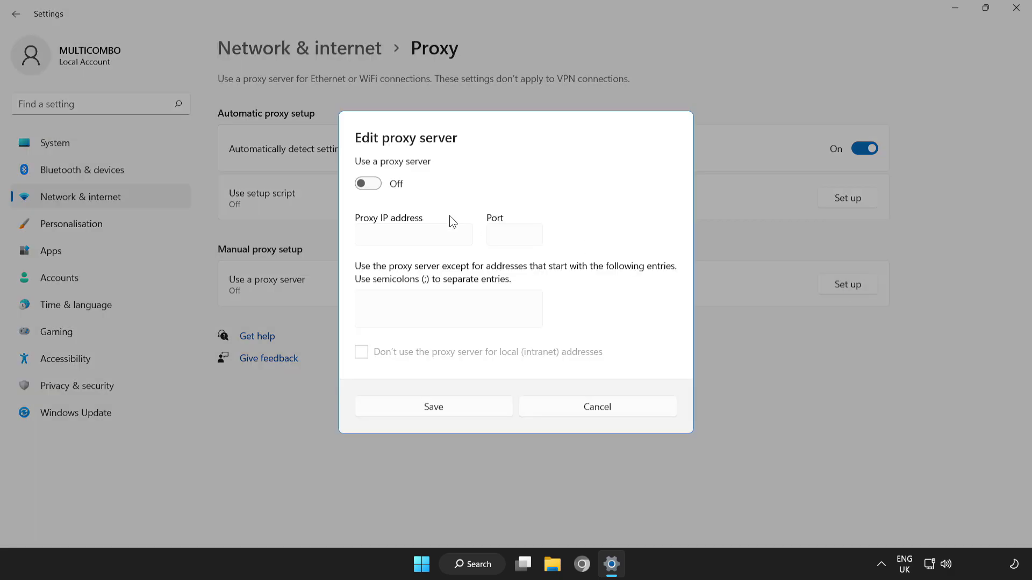
{"action": "left_click", "coordinate": [371, 184]}
{"action": "left_click", "coordinate": [372, 182]}
{"action": "left_click", "coordinate": [425, 411]}
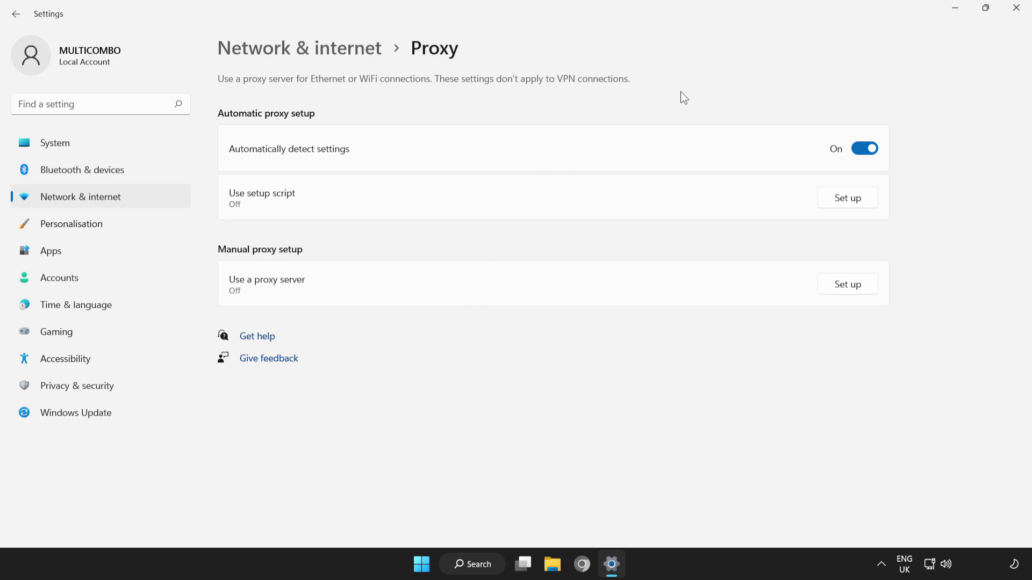
{"action": "left_click", "coordinate": [1014, 16]}
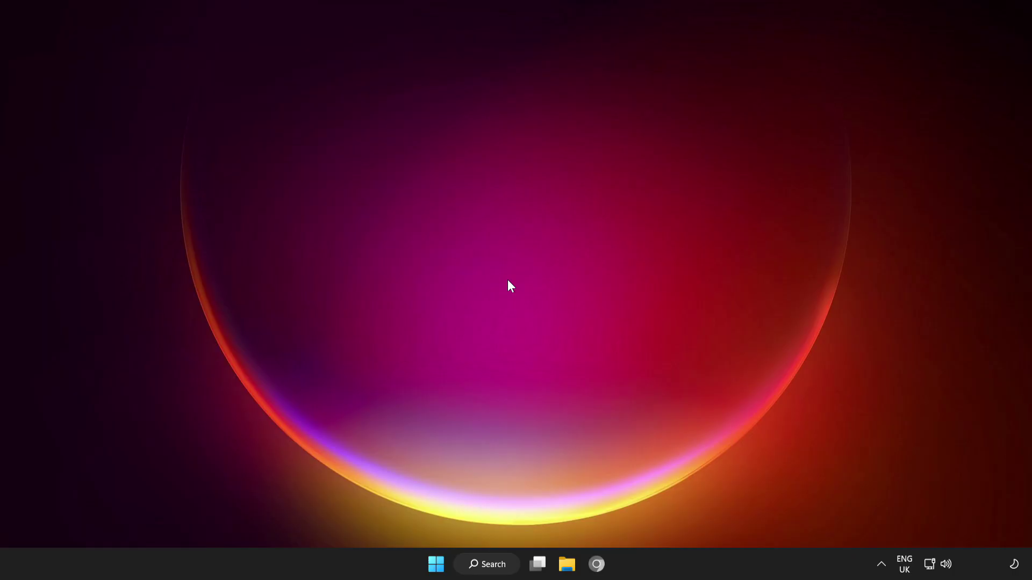
- Run Command Prompt as administrator from a 'cmd' search and centre its window
{"action": "left_click", "coordinate": [490, 565]}
{"action": "type", "text": "cmd"}
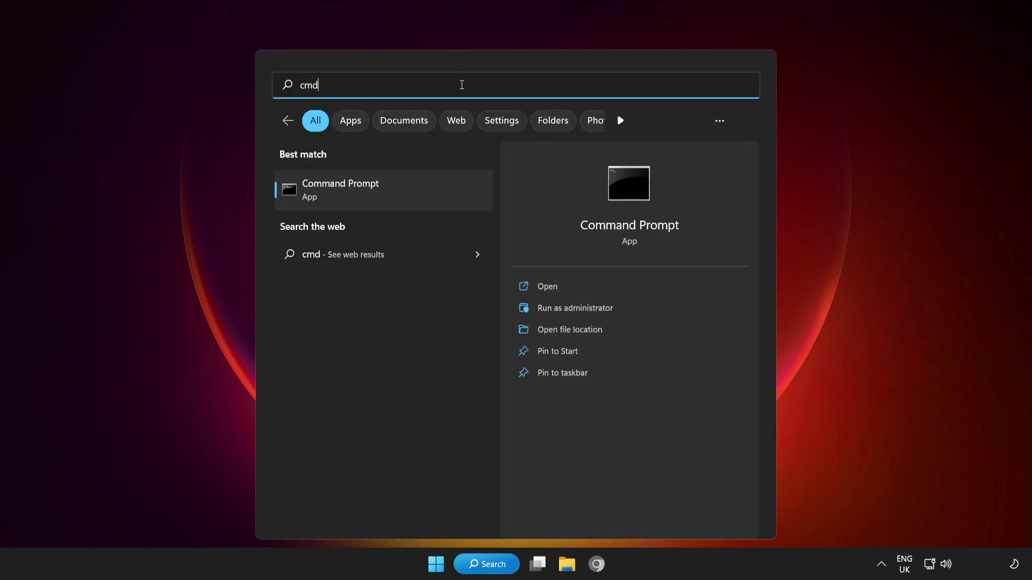
{"action": "left_click", "coordinate": [415, 195]}
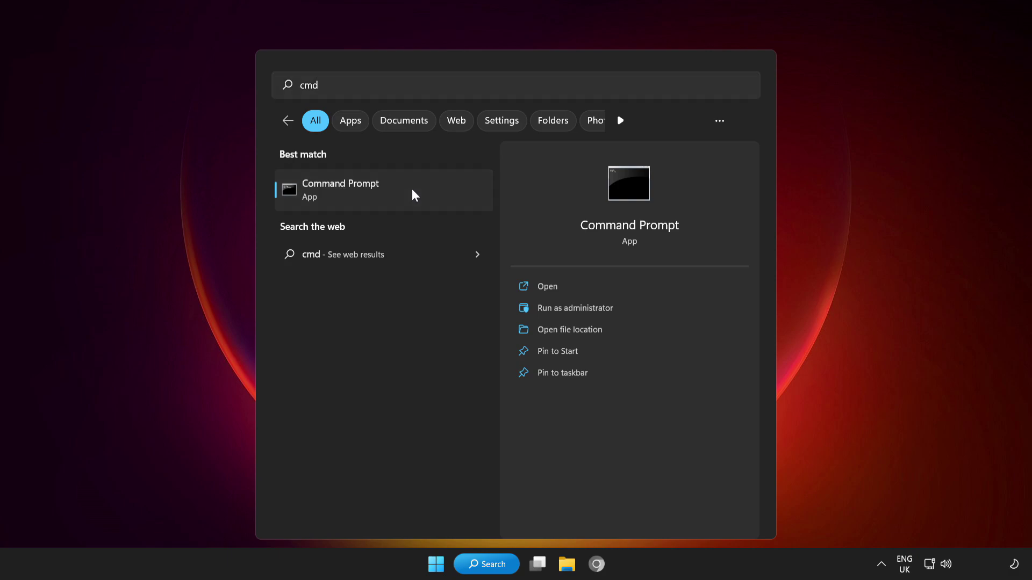
{"action": "right_click", "coordinate": [415, 195]}
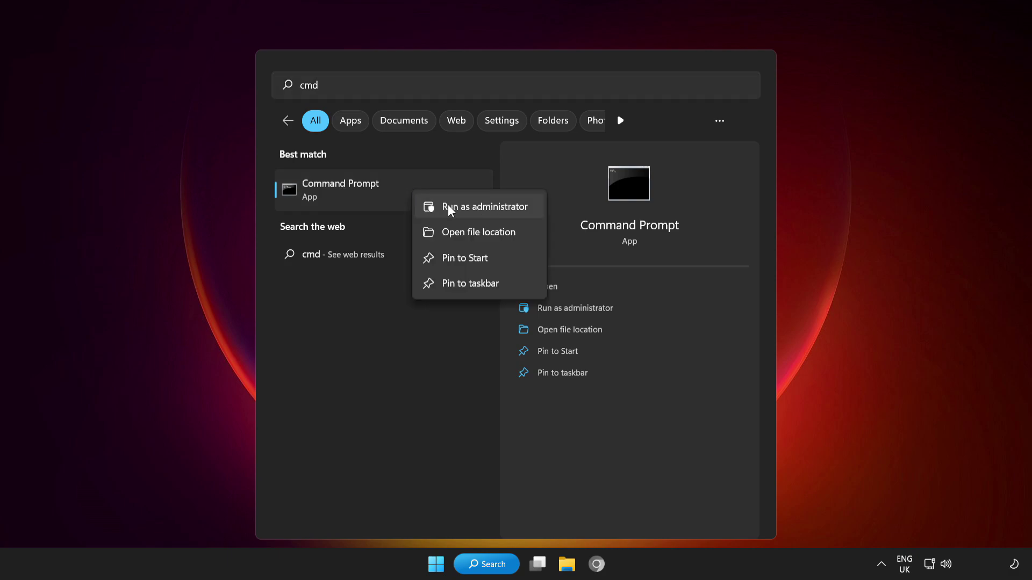
{"action": "left_click", "coordinate": [489, 206]}
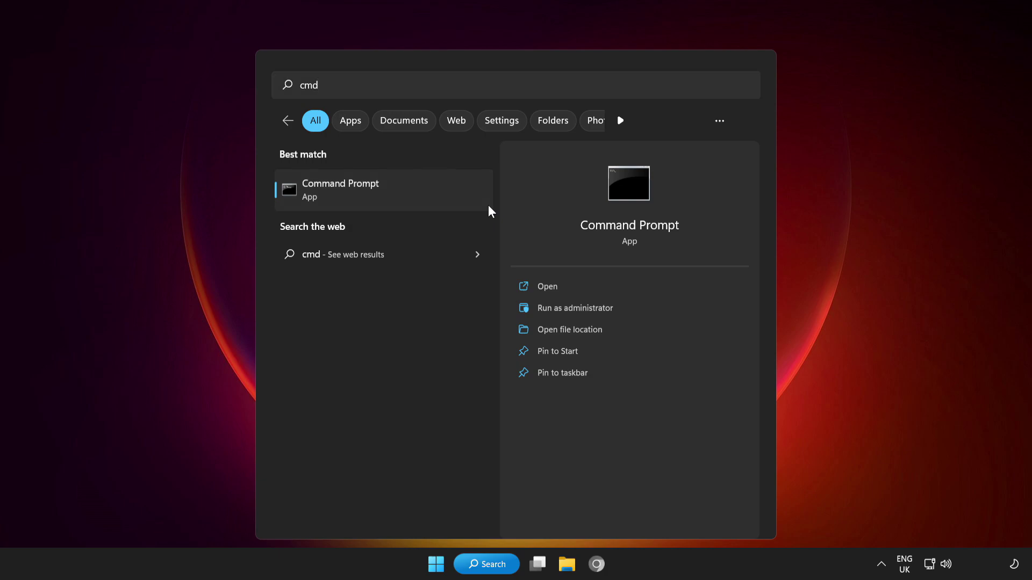
{"action": "left_click_drag", "start_coordinate": [395, 83], "coordinate": [552, 110]}
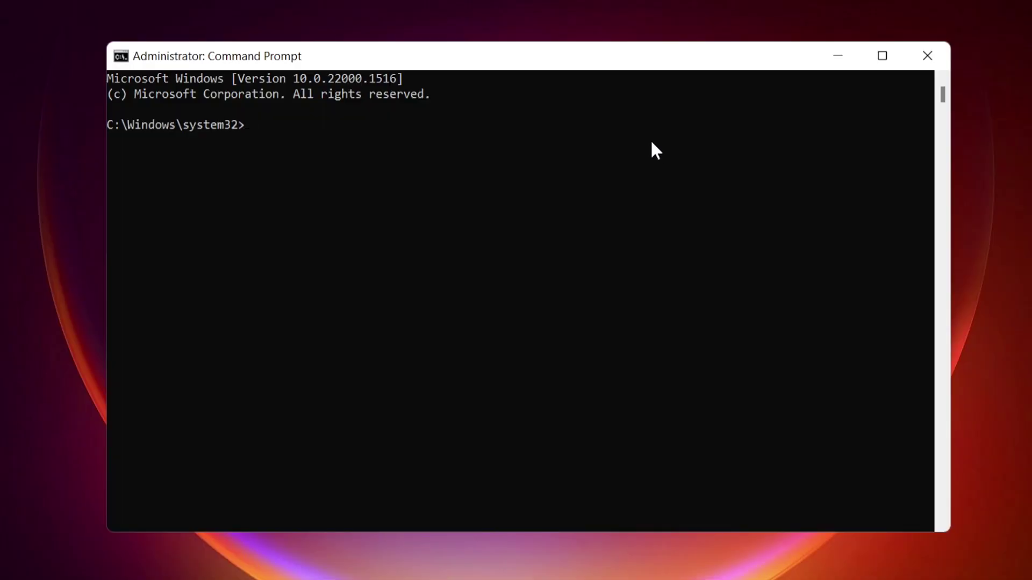
- Run ipconfig /flushdns, /release and /renew, getting IPv4 address 192.168.154.128
{"action": "type", "text": "pconfig /flushdns"}
{"action": "key", "text": "Return"}
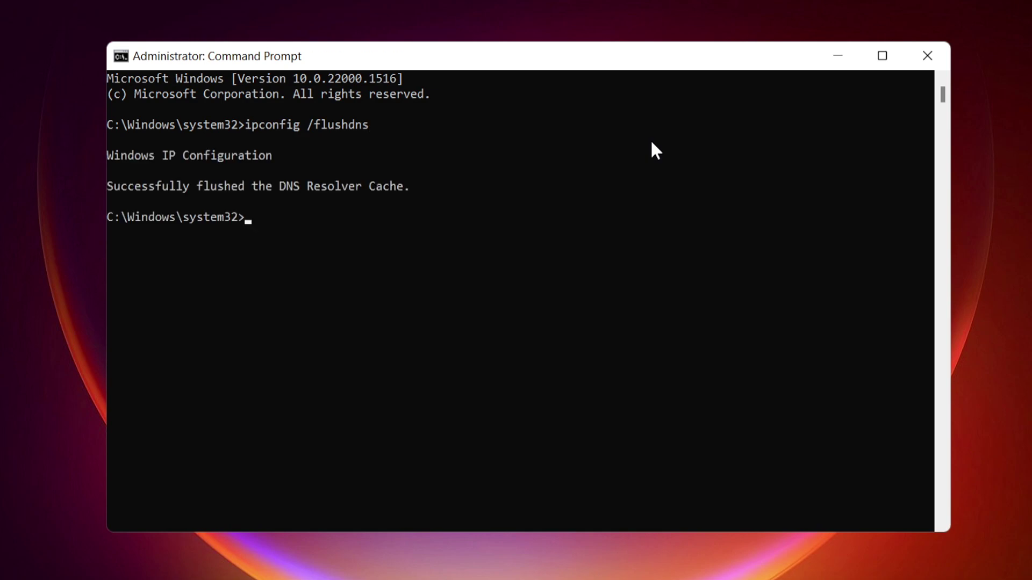
{"action": "type", "text": "ipconfig /release"}
{"action": "key", "text": "Return"}
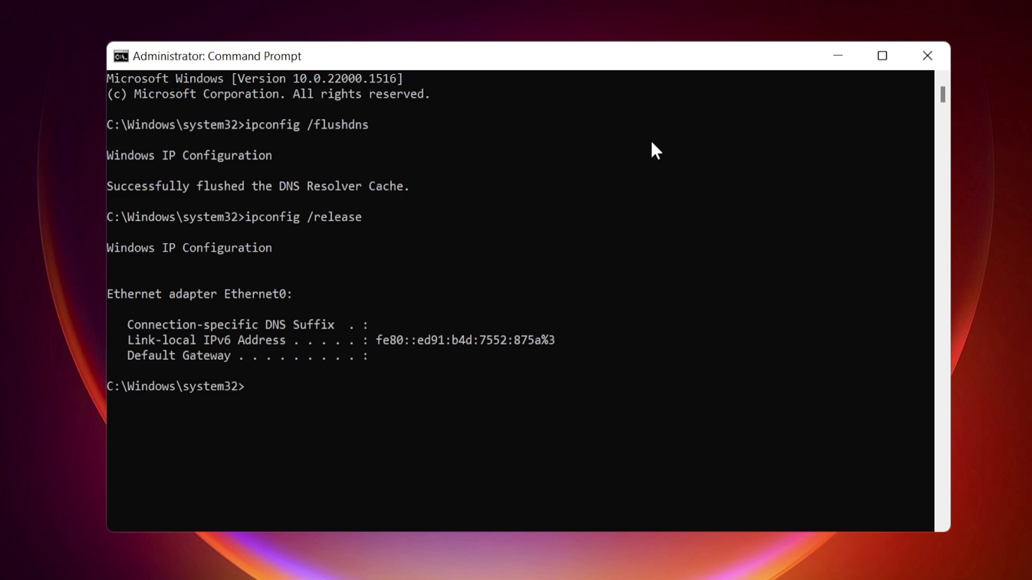
{"action": "type", "text": "ipconfig /renew"}
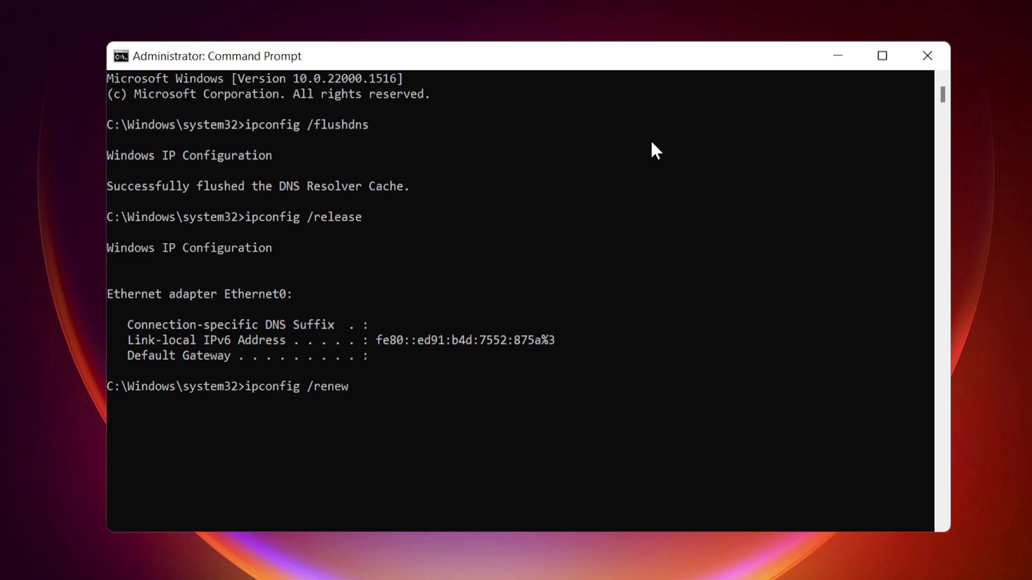
{"action": "key", "text": "Return"}
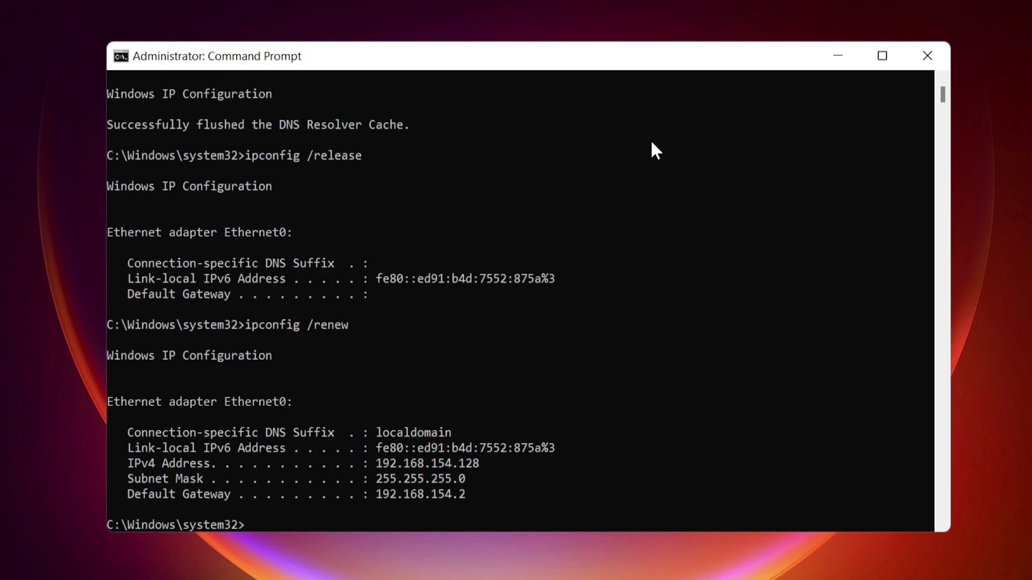
{"action": "type", "text": "netsh winsock"}
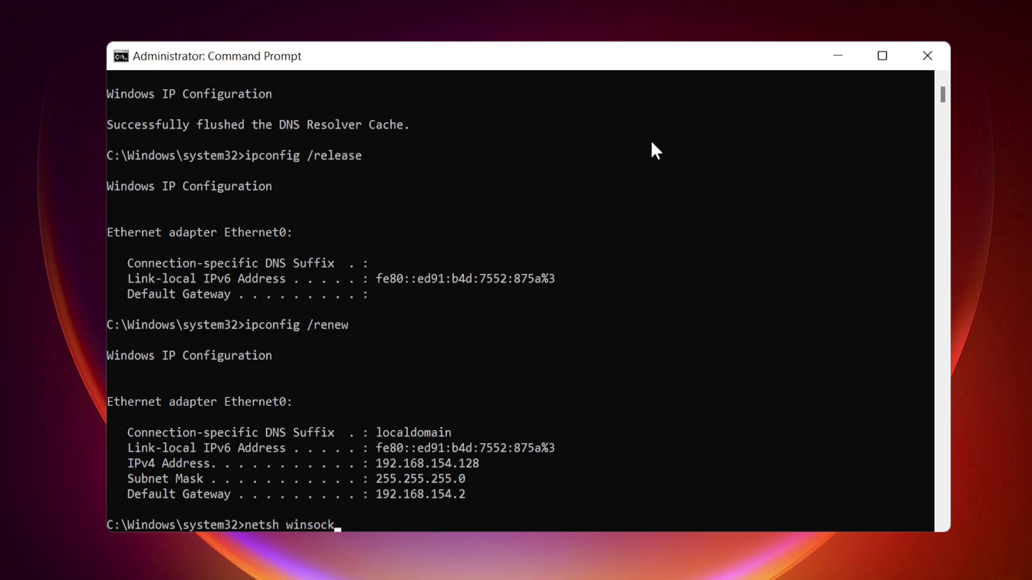
{"action": "type", "text": " reset"}
- Run netsh winsock reset, netsh int ip reset and netsh interface ipv4 reset
{"action": "key", "text": "Return"}
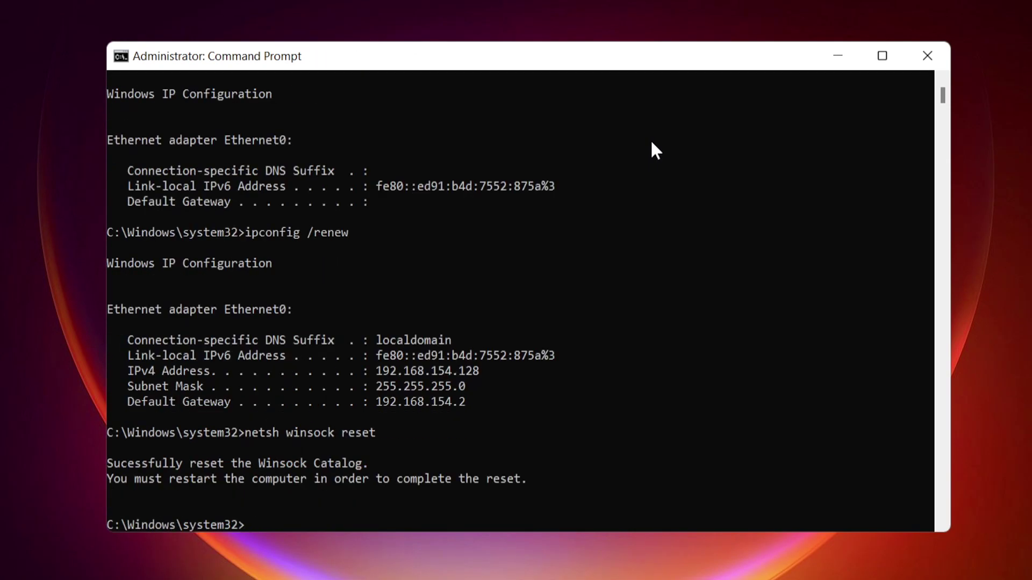
{"action": "type", "text": "netsh int ip reset"}
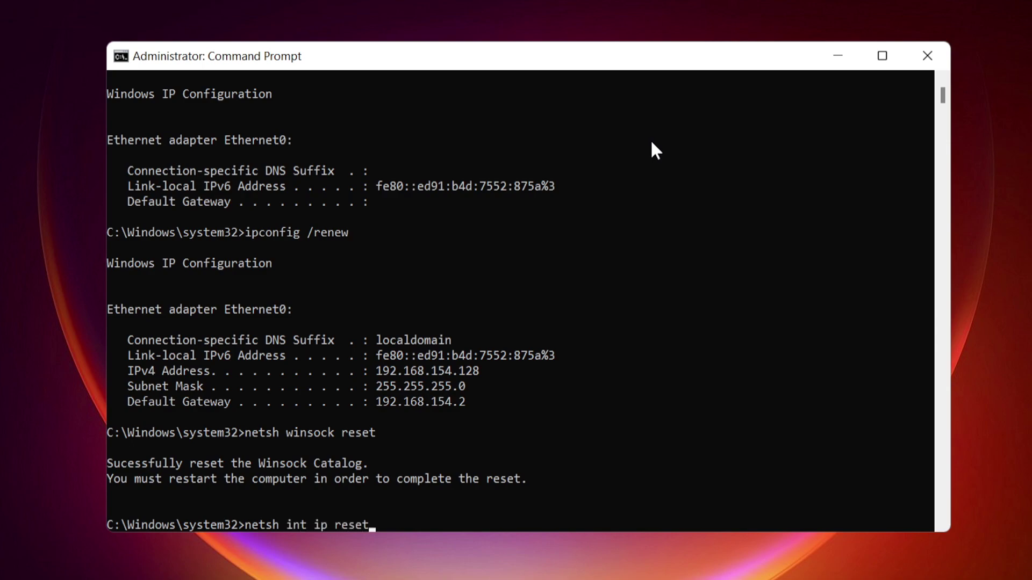
{"action": "key", "text": "Return"}
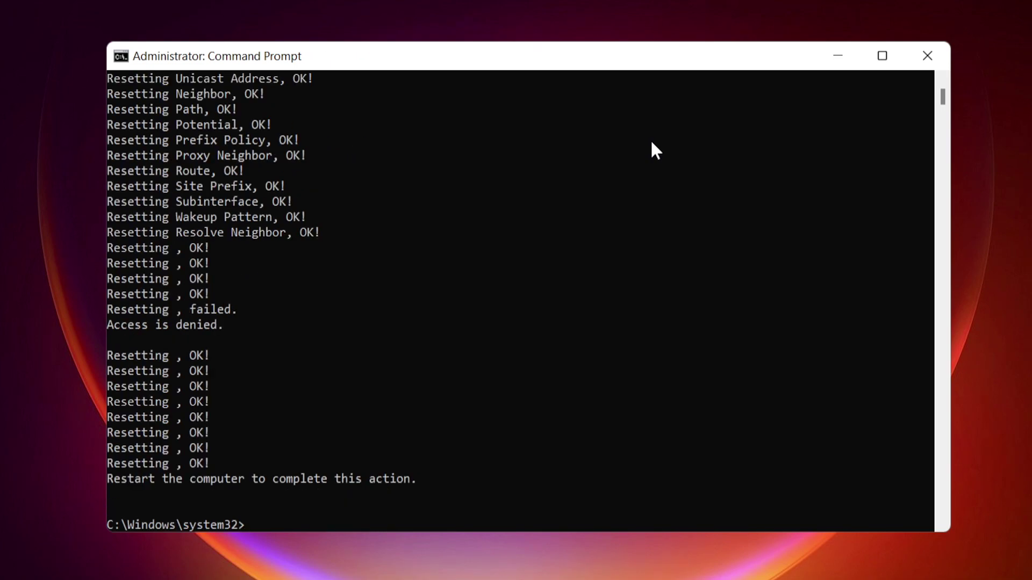
{"action": "type", "text": "netsh interface"}
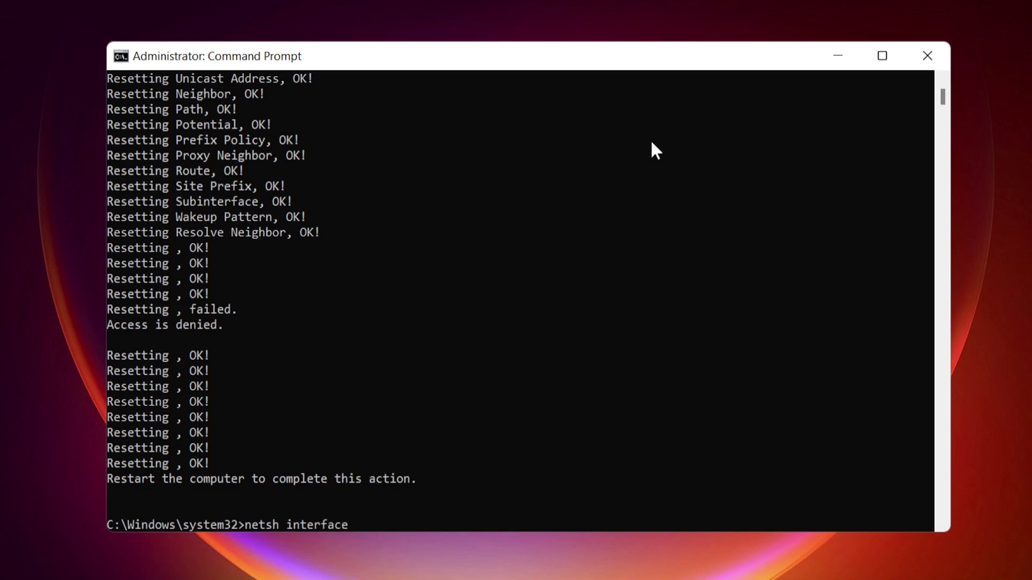
{"action": "type", "text": " ipv4 reset"}
{"action": "key", "text": "Return"}
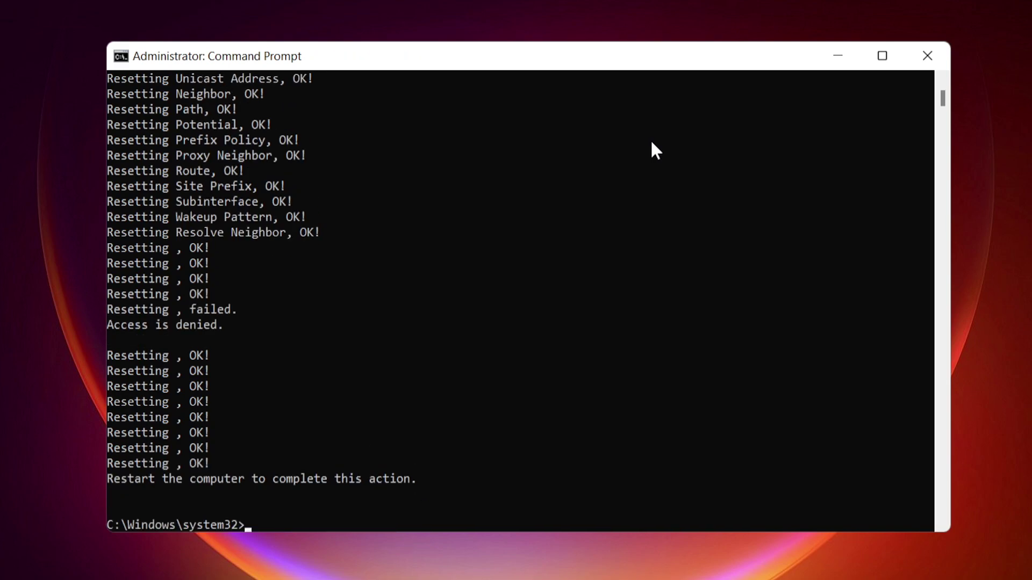
- Drop the IPv6 reset, run netsh interface tcp reset, and close Command Prompt
{"action": "type", "text": "netsh interface"}
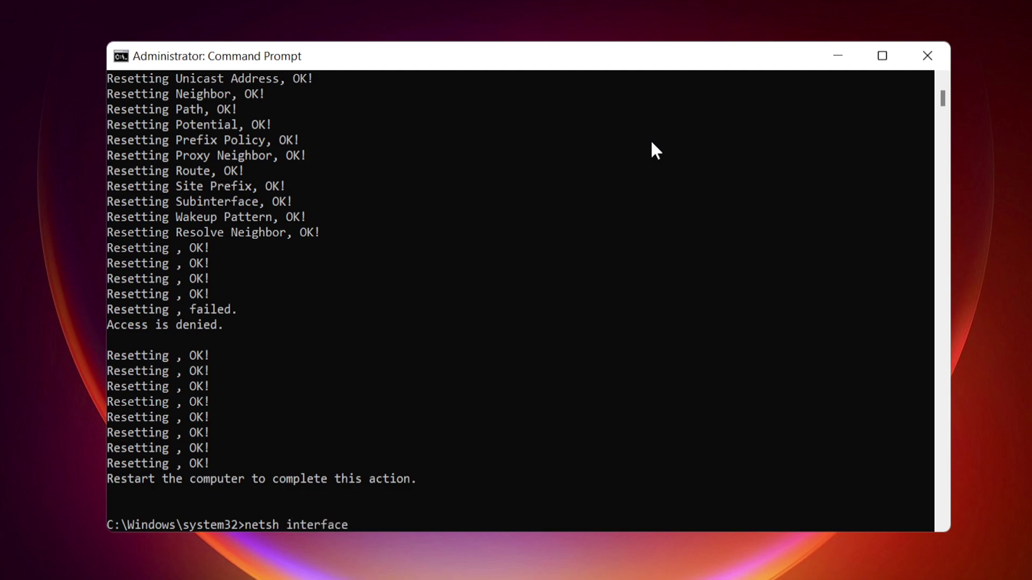
{"action": "type", "text": " ipv6 reset"}
{"action": "key", "text": "Escape"}
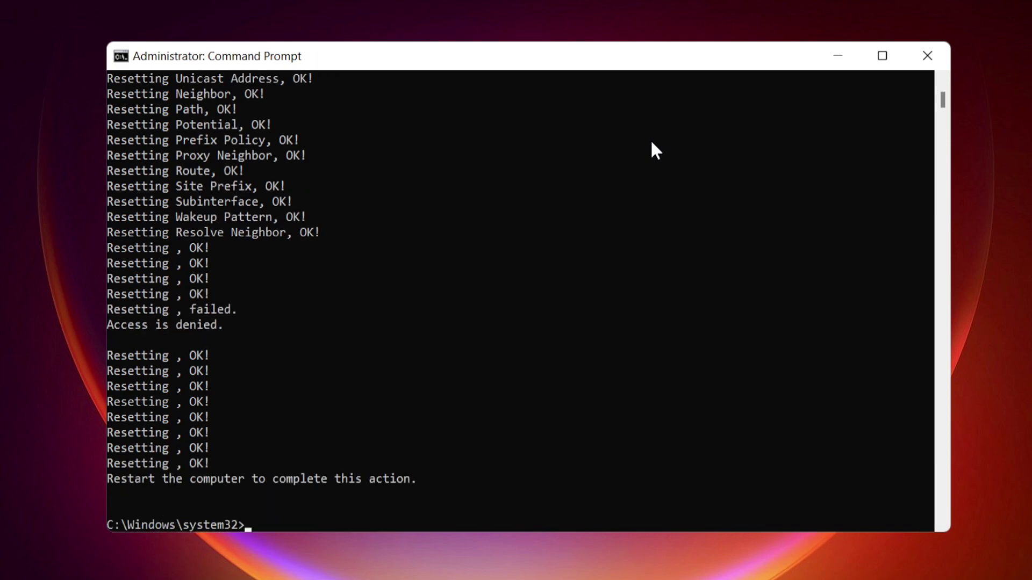
{"action": "type", "text": "netsh"}
{"action": "type", "text": "interface"}
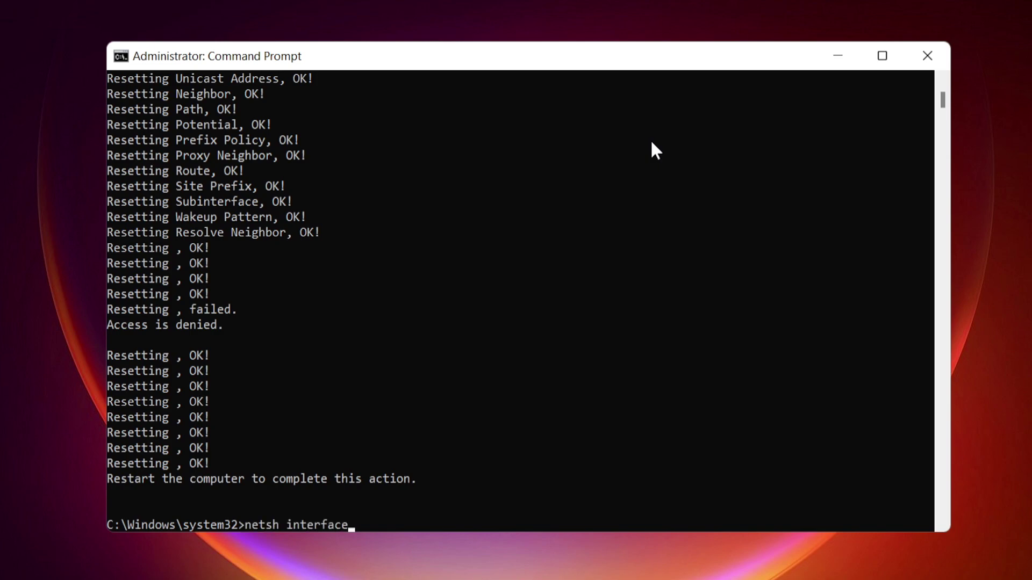
{"action": "type", "text": " tcp reset"}
{"action": "key", "text": "Return"}
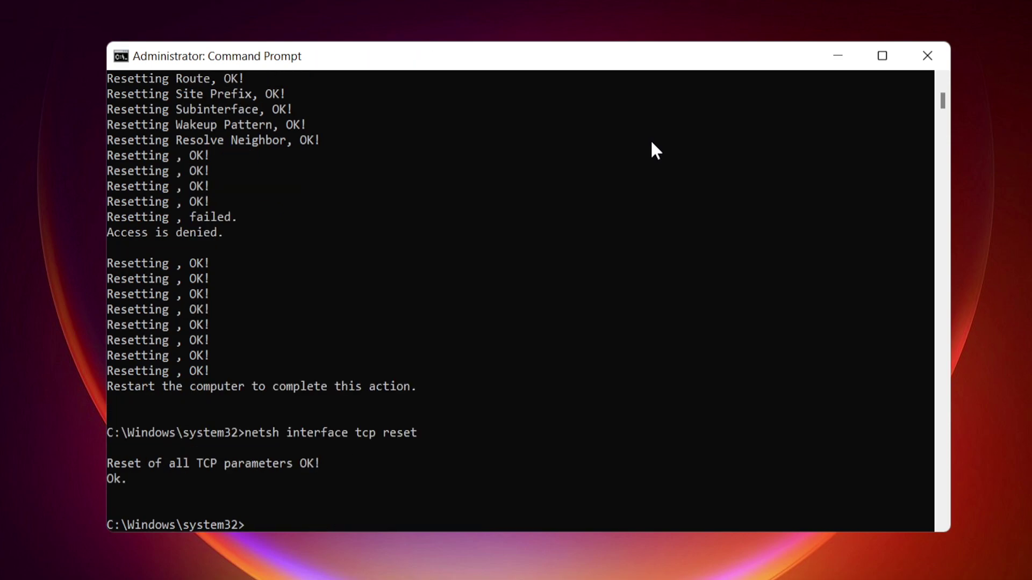
{"action": "left_click", "coordinate": [927, 58]}
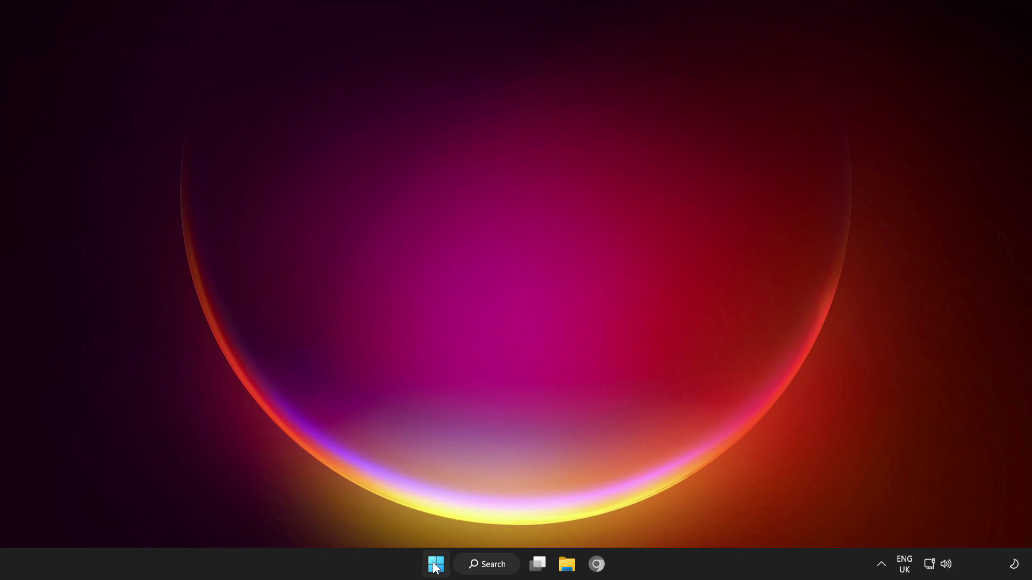
- Search 'update', check for updates until it reports up to date, then close Settings
{"action": "left_click", "coordinate": [435, 564]}
{"action": "left_click", "coordinate": [683, 518]}
{"action": "left_click", "coordinate": [491, 567]}
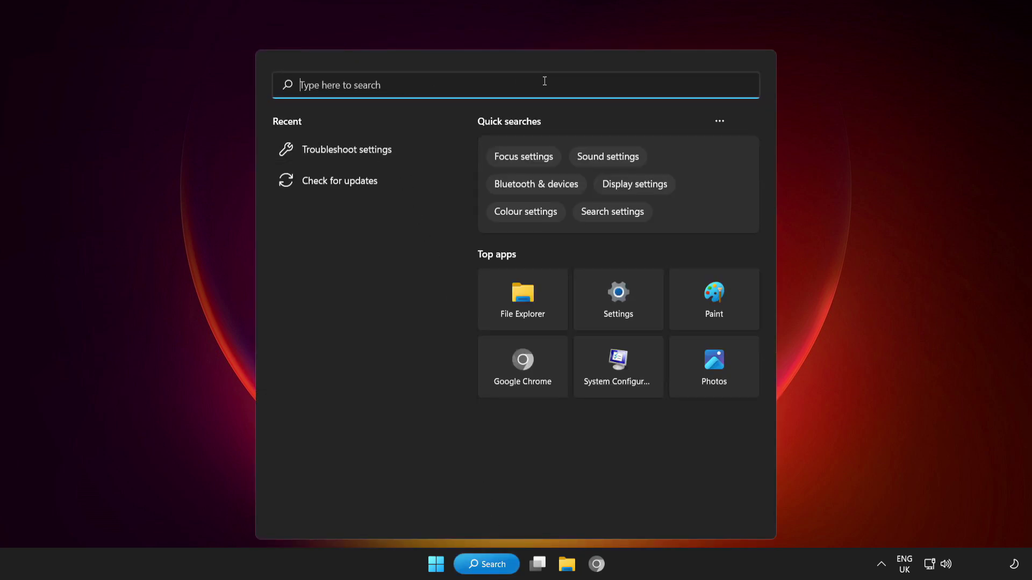
{"action": "type", "text": "update"}
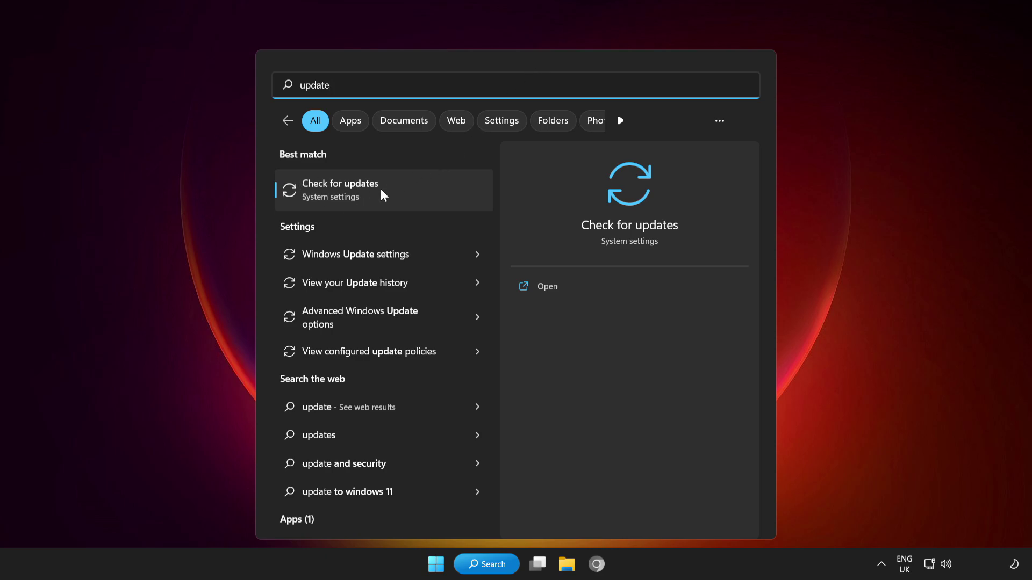
{"action": "left_click", "coordinate": [400, 192]}
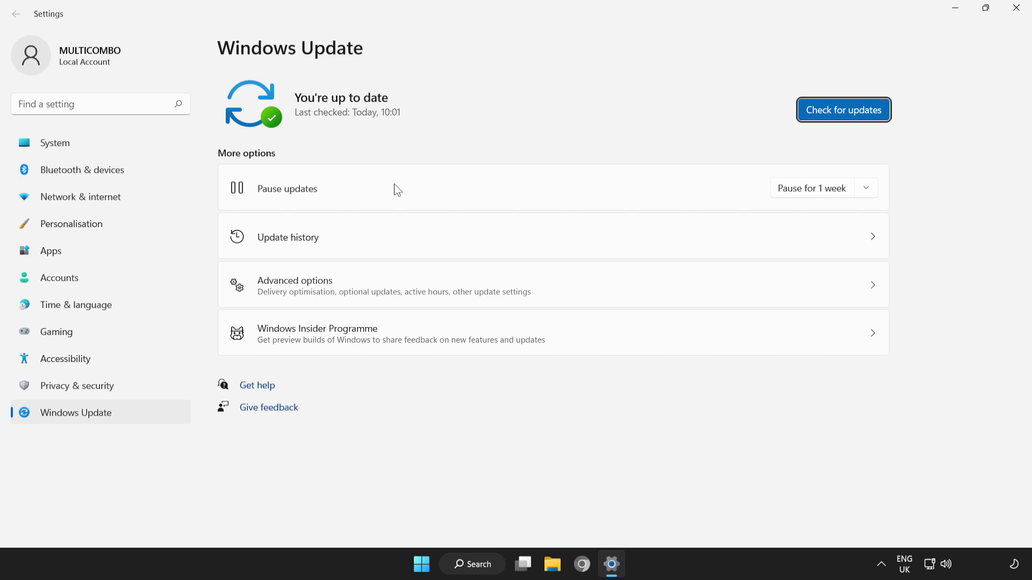
{"action": "left_click", "coordinate": [843, 117]}
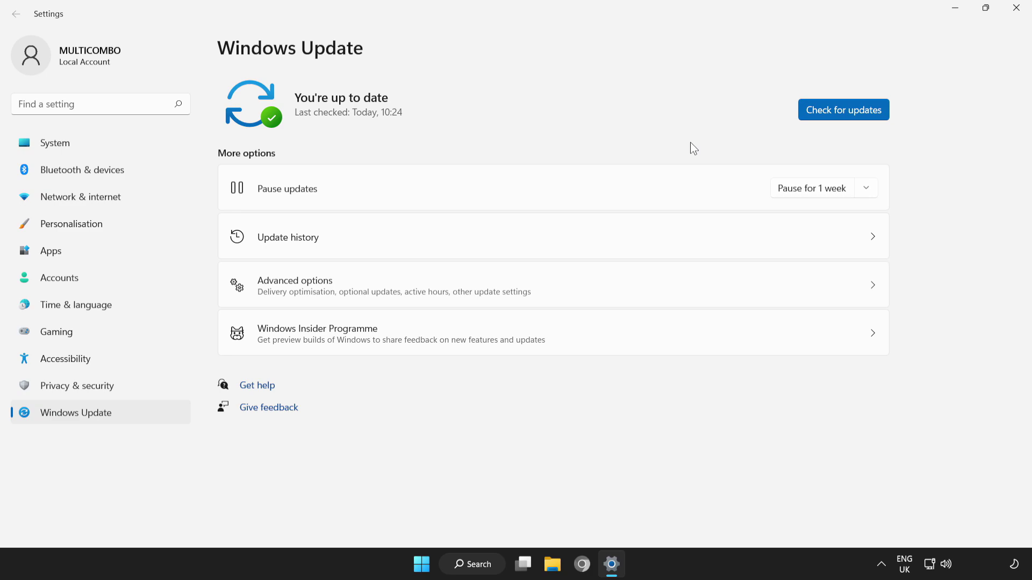
{"action": "left_click", "coordinate": [1019, 16]}
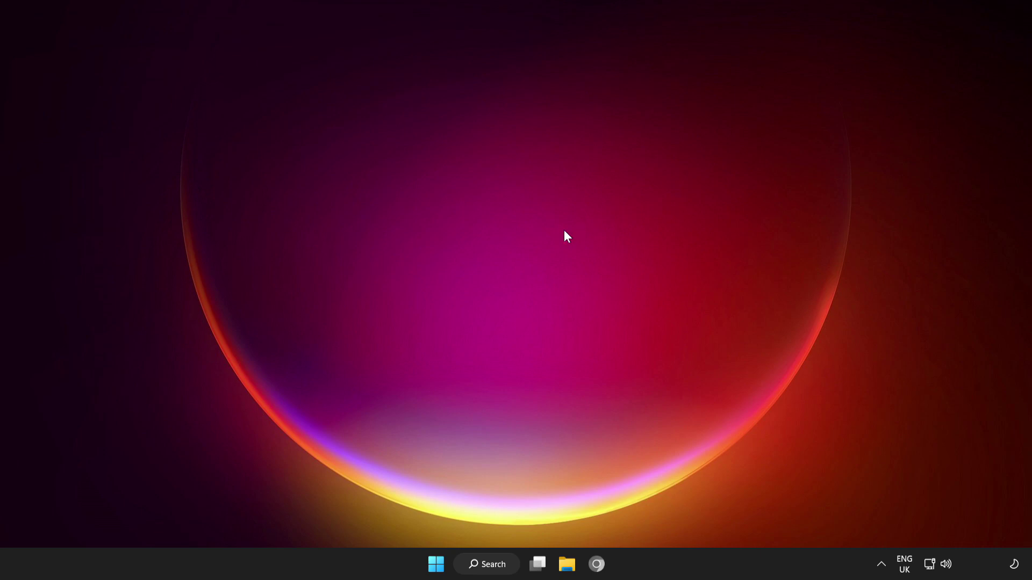
- Go to the Network reset page under Advanced network settings
{"action": "right_click", "coordinate": [930, 564]}
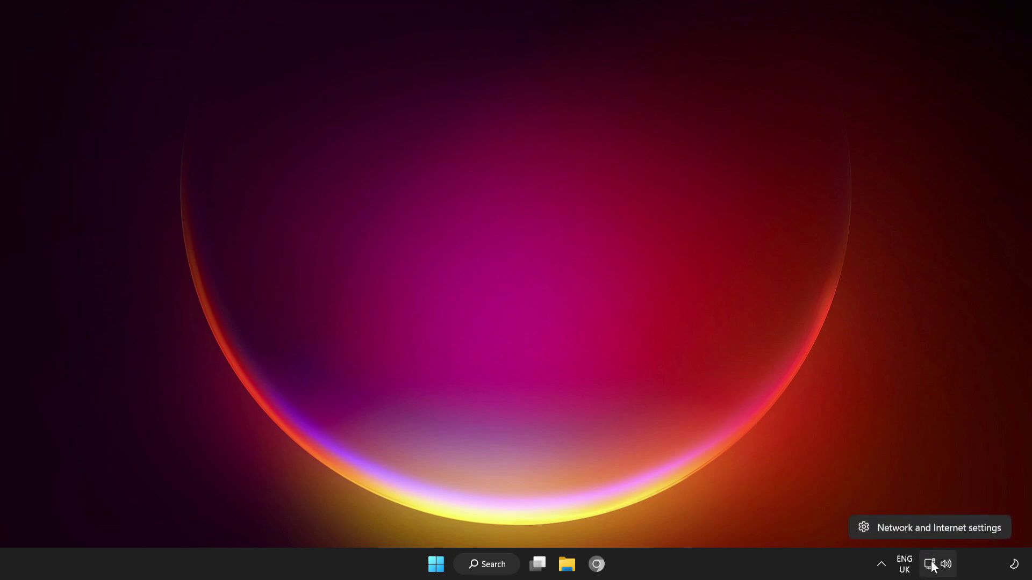
{"action": "left_click", "coordinate": [932, 529]}
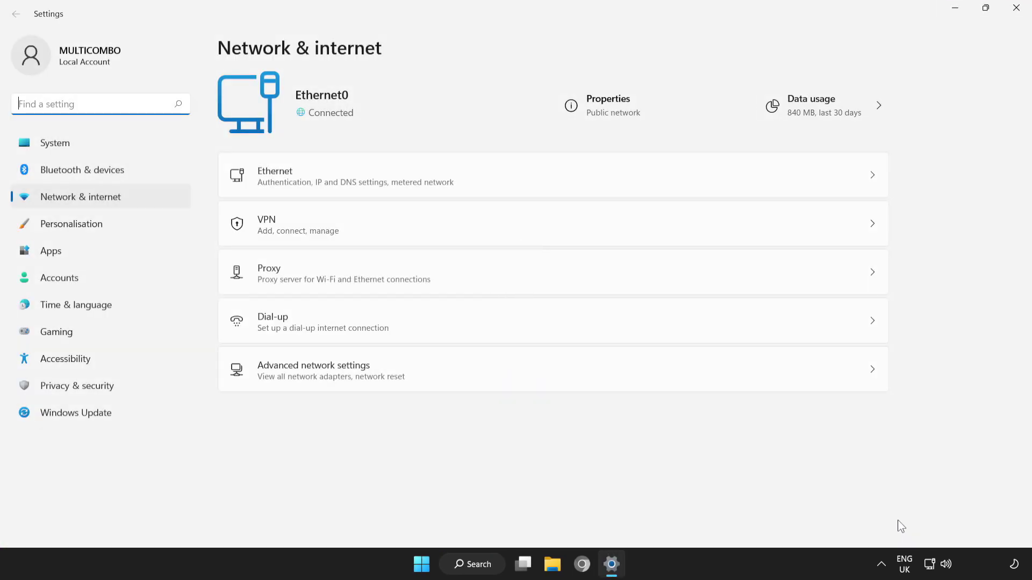
{"action": "left_click", "coordinate": [361, 382]}
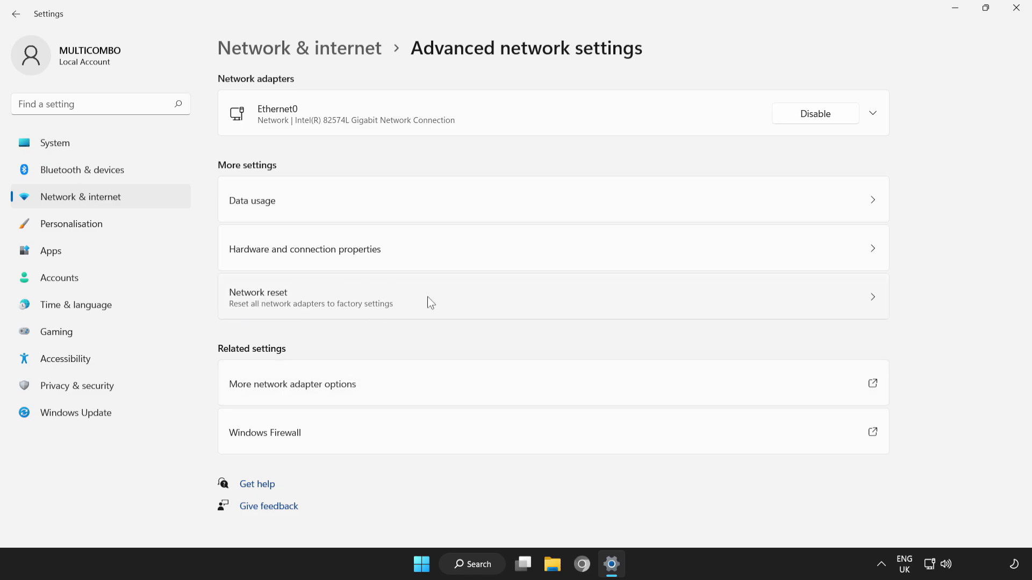
{"action": "left_click", "coordinate": [496, 307]}
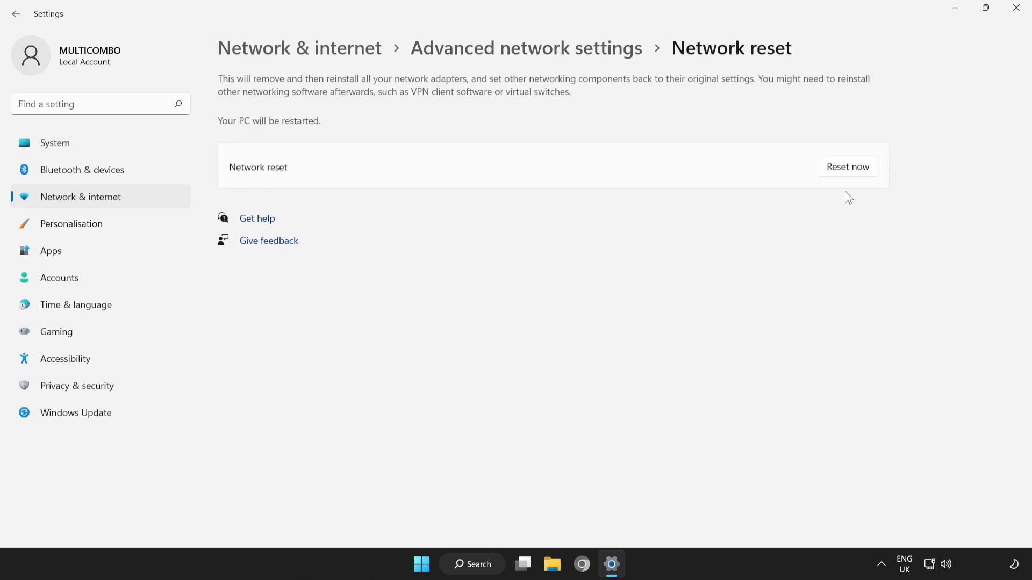
- Confirm the network reset, dismiss the shutdown notice, and close Settings
{"action": "left_click", "coordinate": [848, 168]}
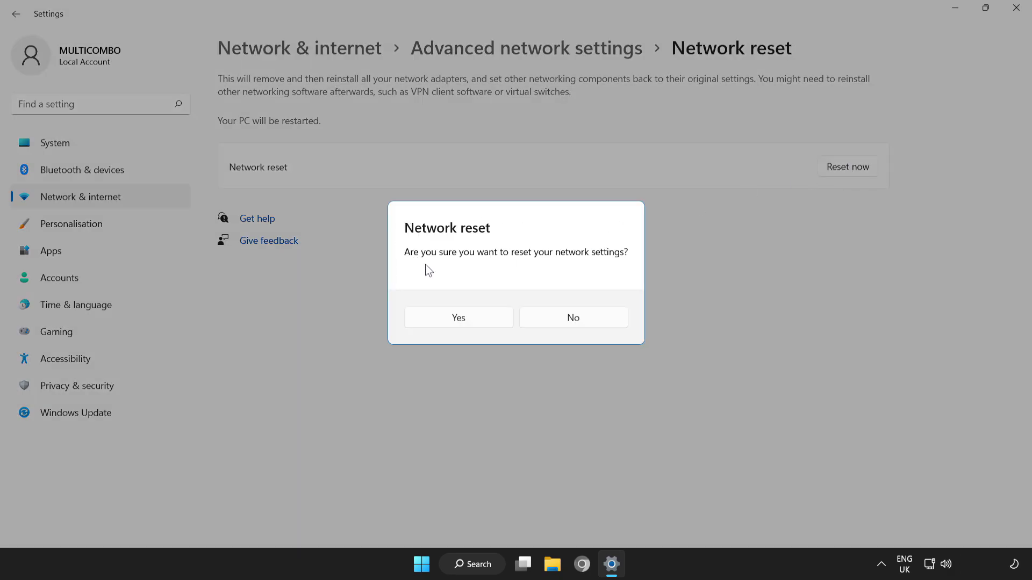
{"action": "left_click", "coordinate": [462, 324]}
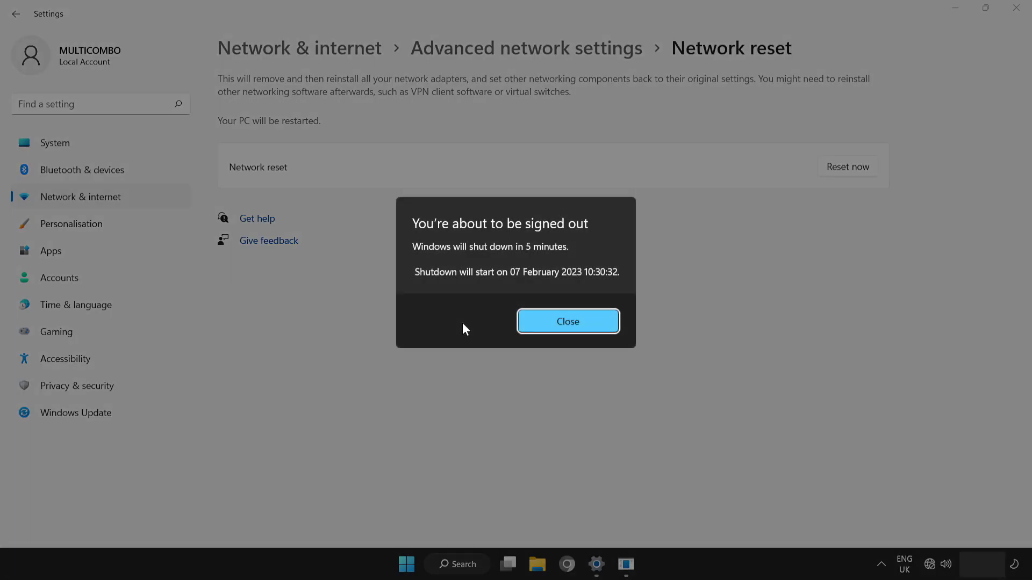
{"action": "left_click", "coordinate": [572, 322]}
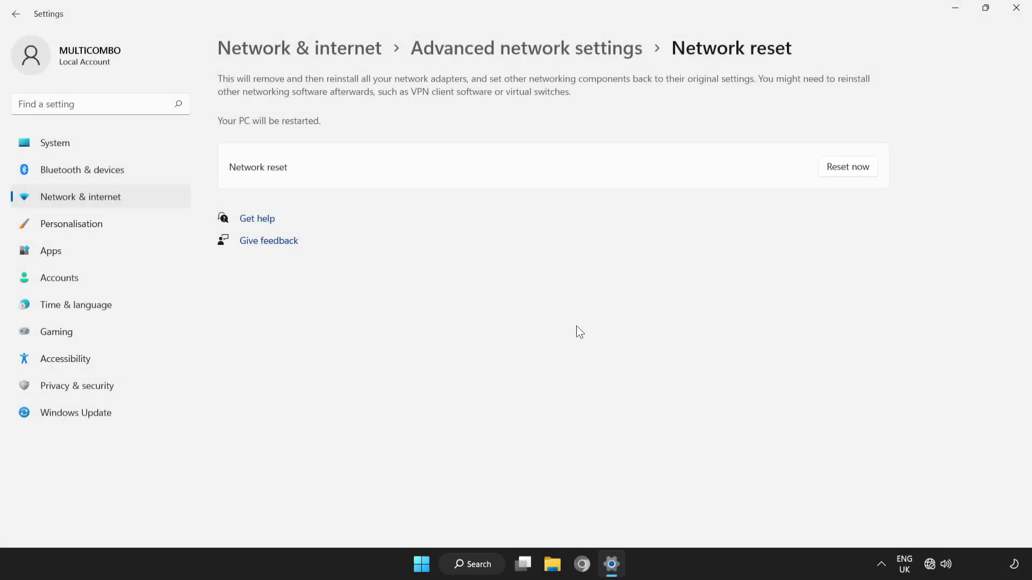
{"action": "left_click", "coordinate": [1019, 14]}
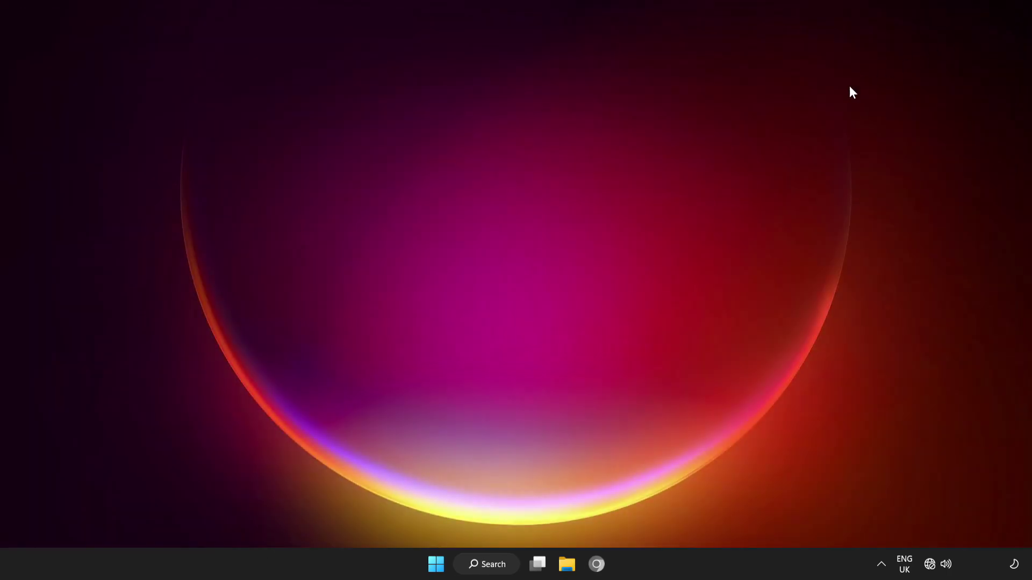
- Restart the PC from the Start menu power options
{"action": "left_click", "coordinate": [436, 565]}
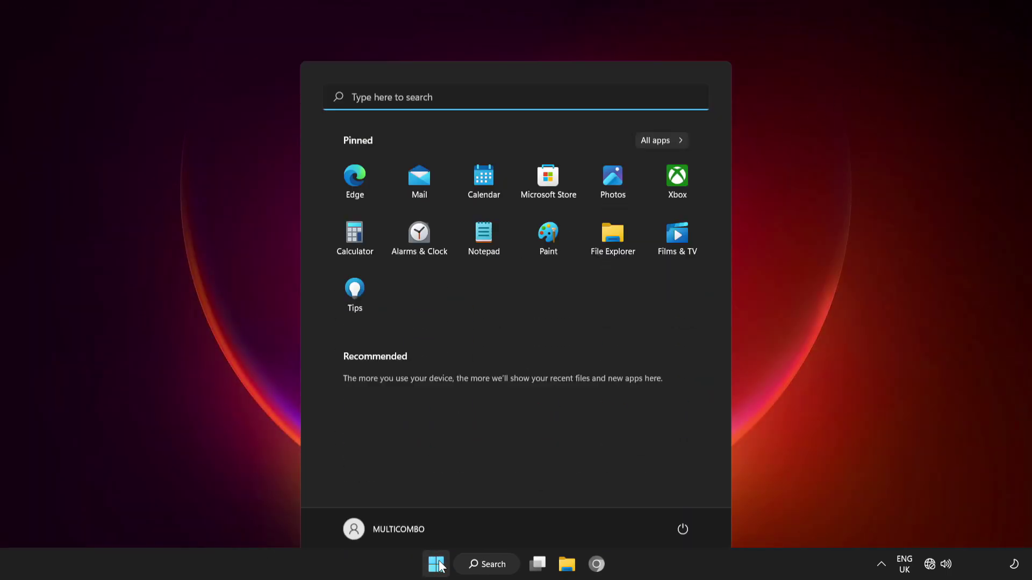
{"action": "left_click", "coordinate": [682, 520]}
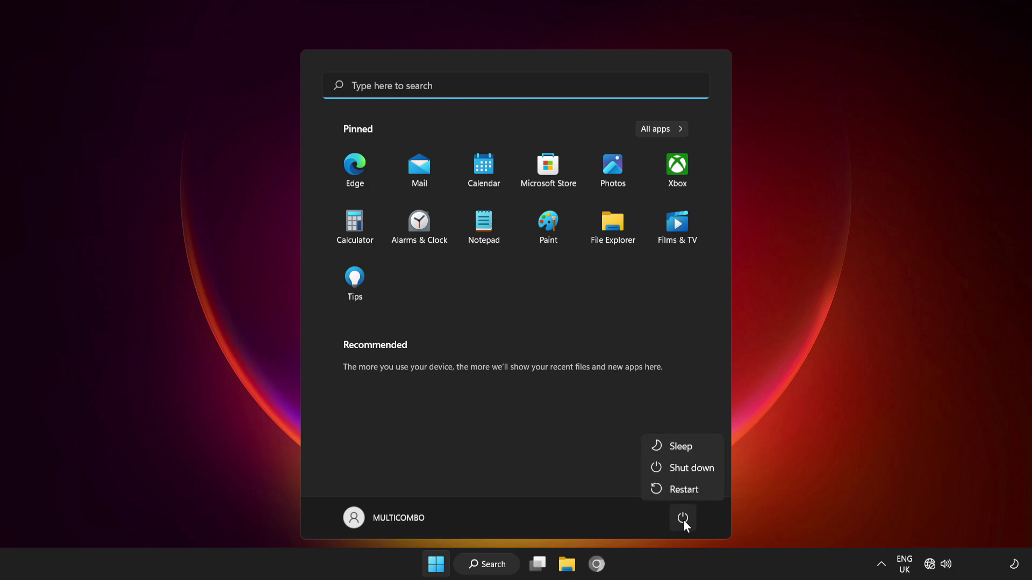
{"action": "left_click", "coordinate": [685, 488]}
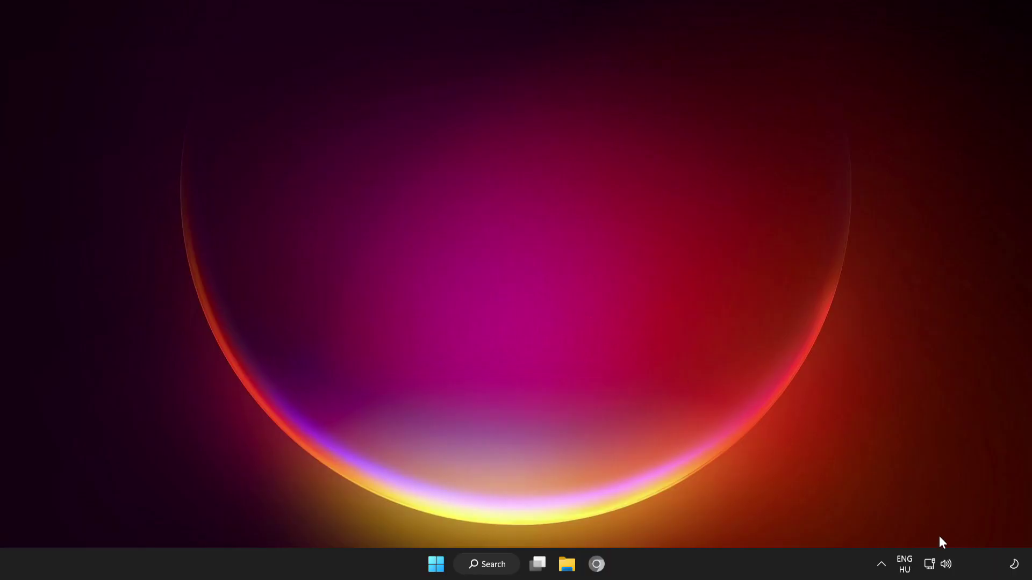
- Go from the network tray icon to Advanced network settings and list the network adapters
{"action": "right_click", "coordinate": [936, 564]}
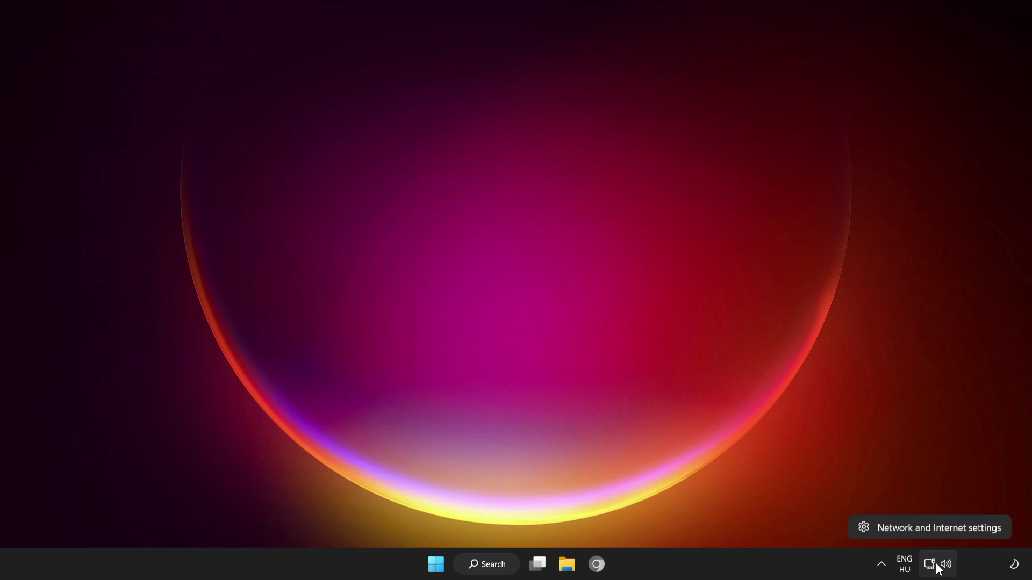
{"action": "left_click", "coordinate": [938, 530]}
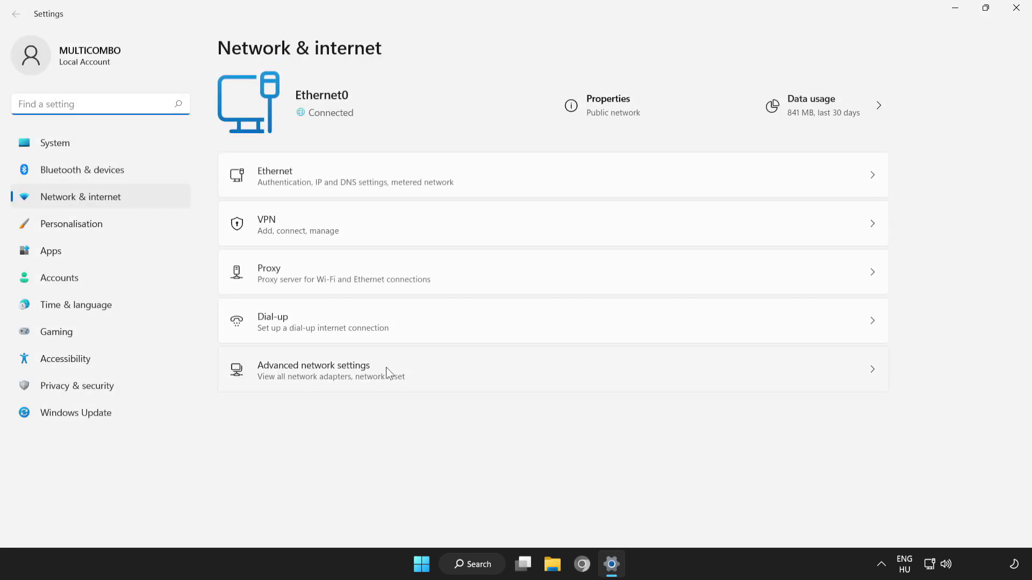
{"action": "left_click", "coordinate": [443, 377]}
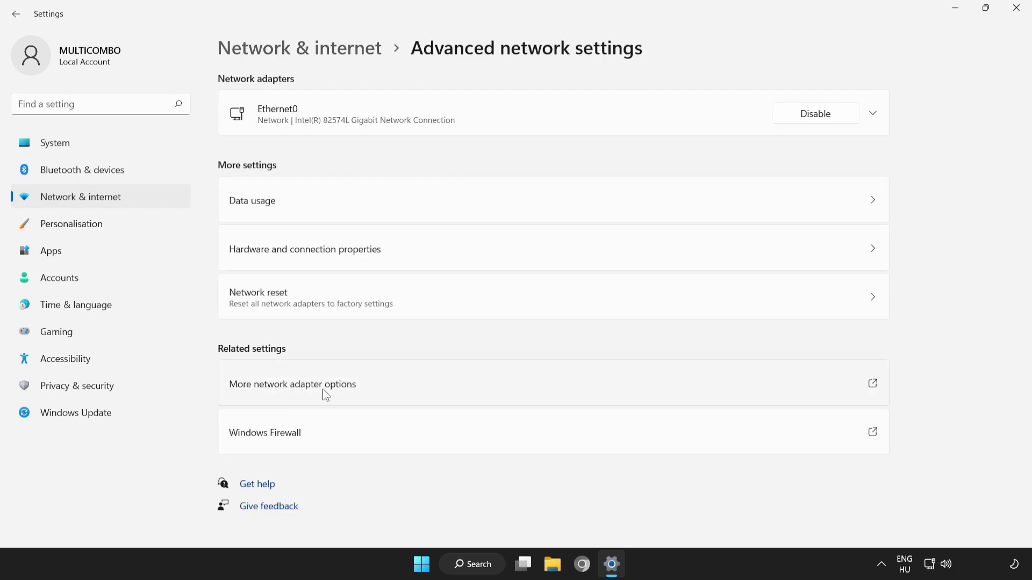
{"action": "left_click", "coordinate": [476, 389]}
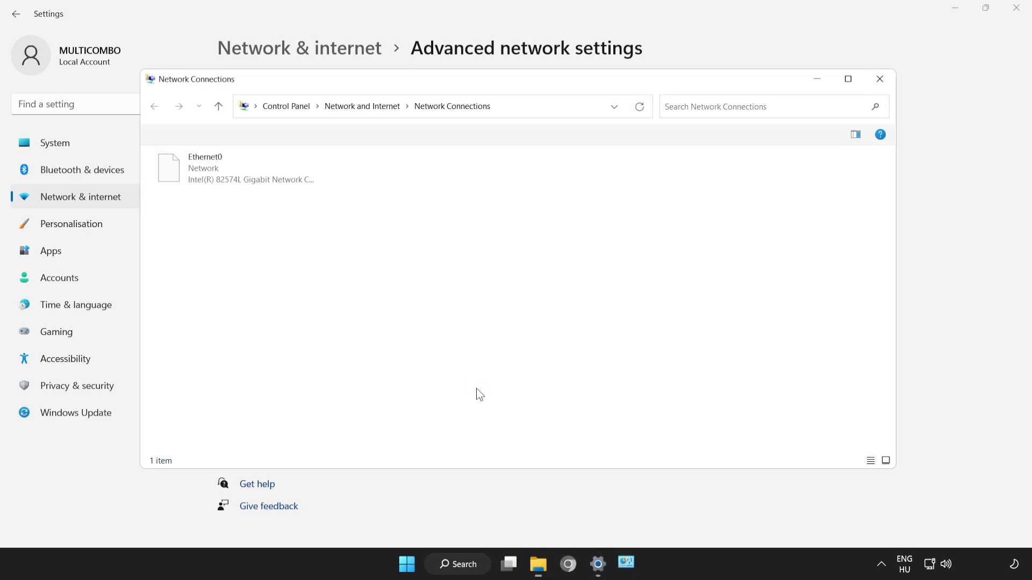
- Open the Properties of the Ethernet0 adapter
{"action": "left_click", "coordinate": [269, 182]}
{"action": "right_click", "coordinate": [216, 171]}
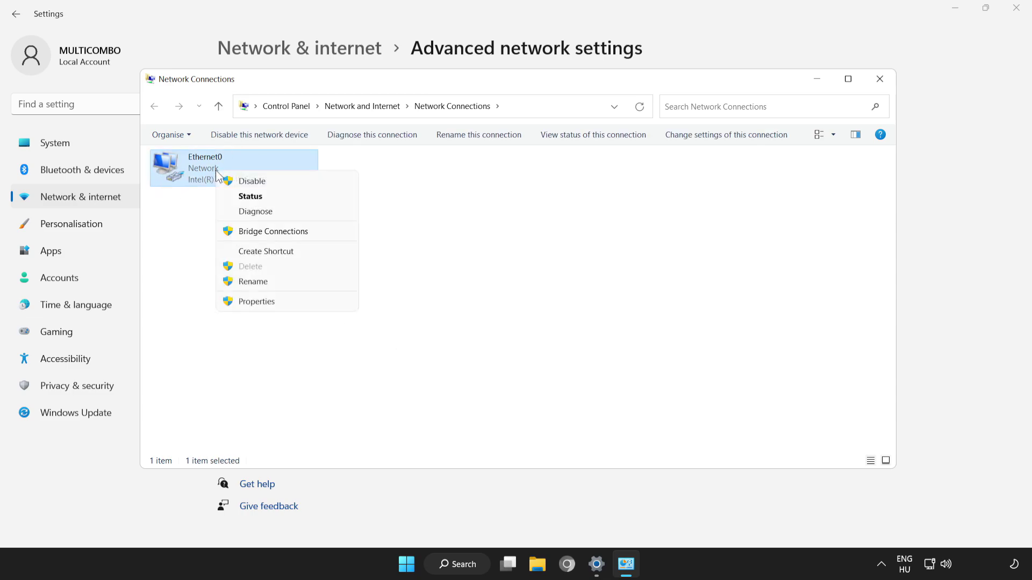
{"action": "left_click", "coordinate": [295, 304]}
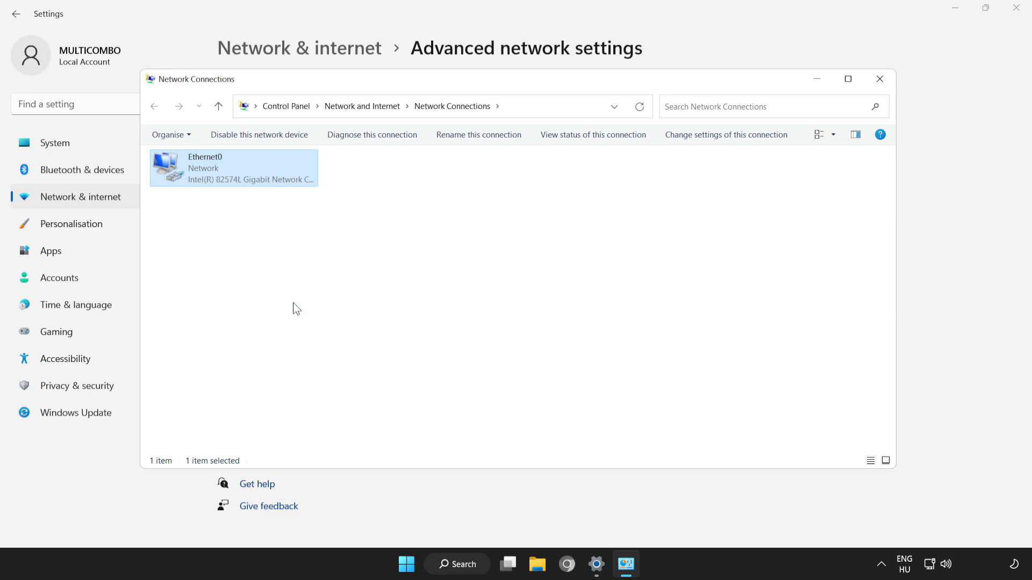
- Open the Internet Protocol Version 4 properties for Ethernet0
{"action": "left_click_drag", "start_coordinate": [283, 147], "coordinate": [502, 130]}
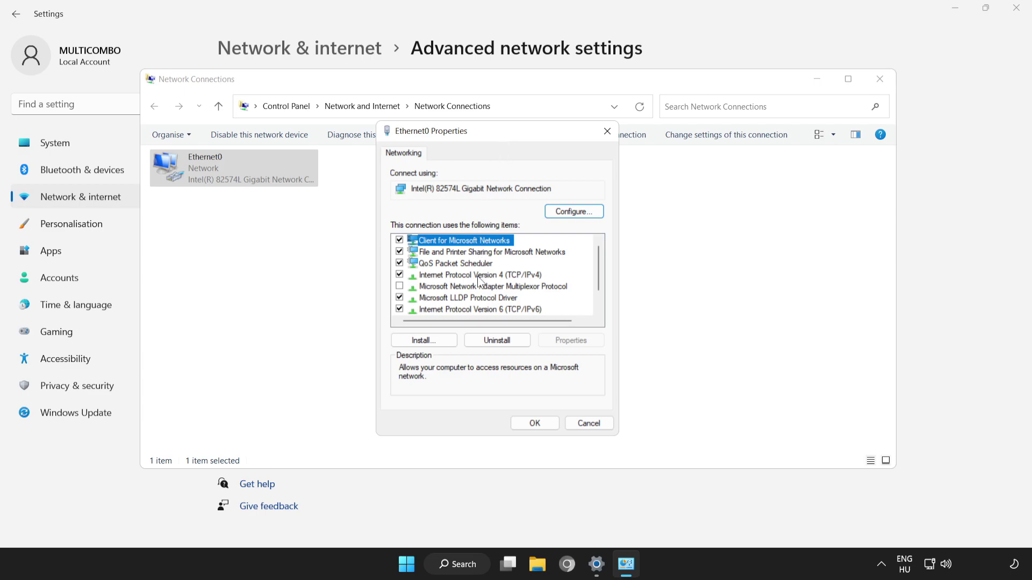
{"action": "left_click", "coordinate": [455, 275]}
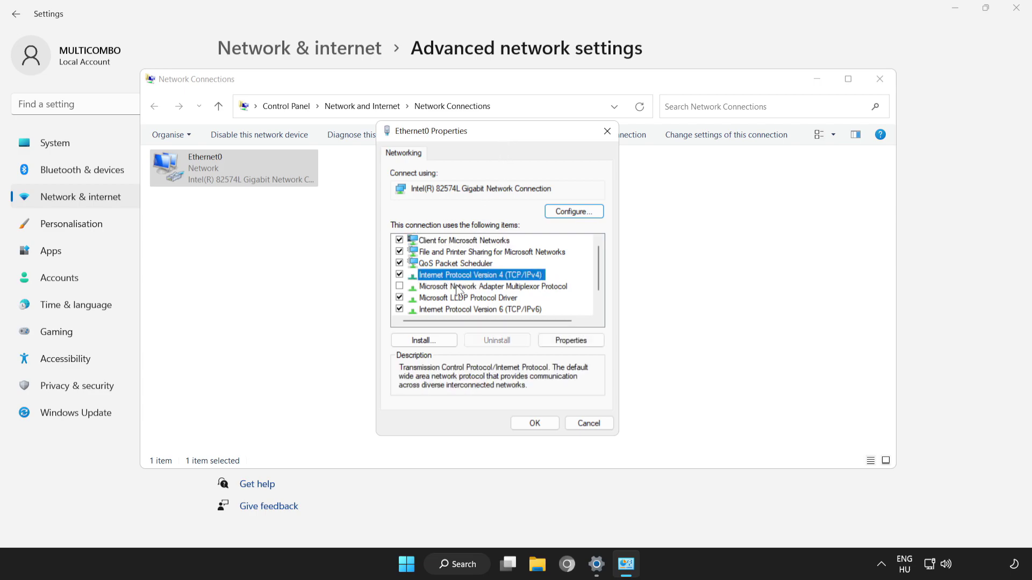
{"action": "left_click", "coordinate": [578, 344]}
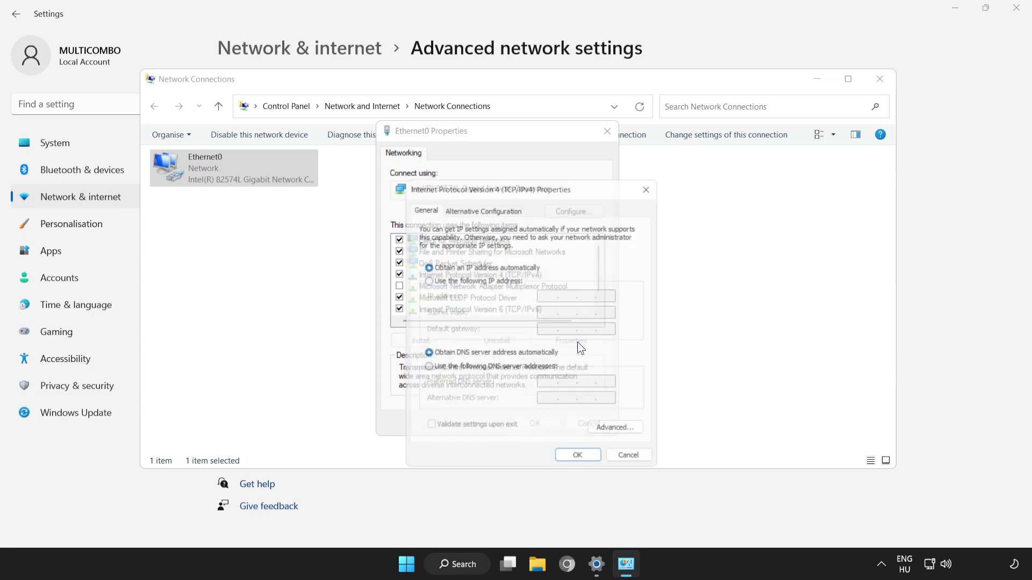
{"action": "left_click_drag", "start_coordinate": [549, 192], "coordinate": [523, 134]}
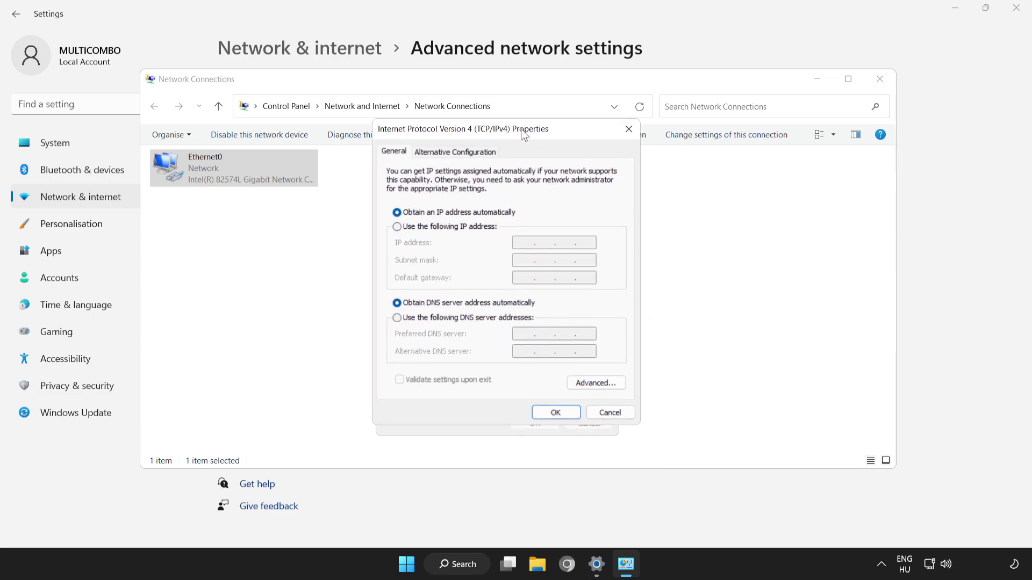
- Set manual DNS servers 8.8.8.8 and 8.8.4.4, then confirm and close the dialogs
{"action": "left_click", "coordinate": [397, 318]}
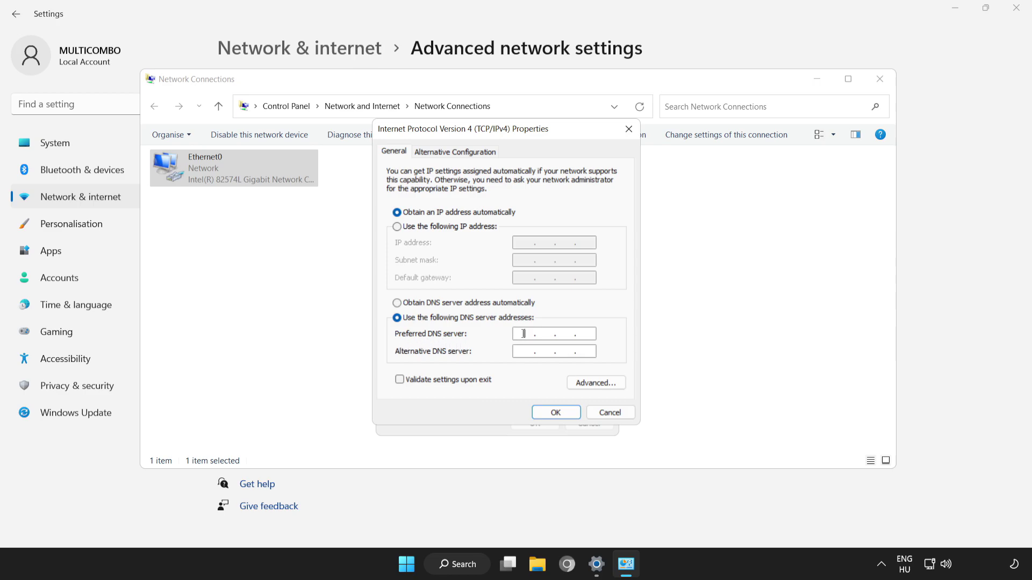
{"action": "type", "text": "8.8.8.8"}
{"action": "key", "text": "Tab"}
{"action": "type", "text": "8.8.4.4"}
{"action": "left_click", "coordinate": [560, 413]}
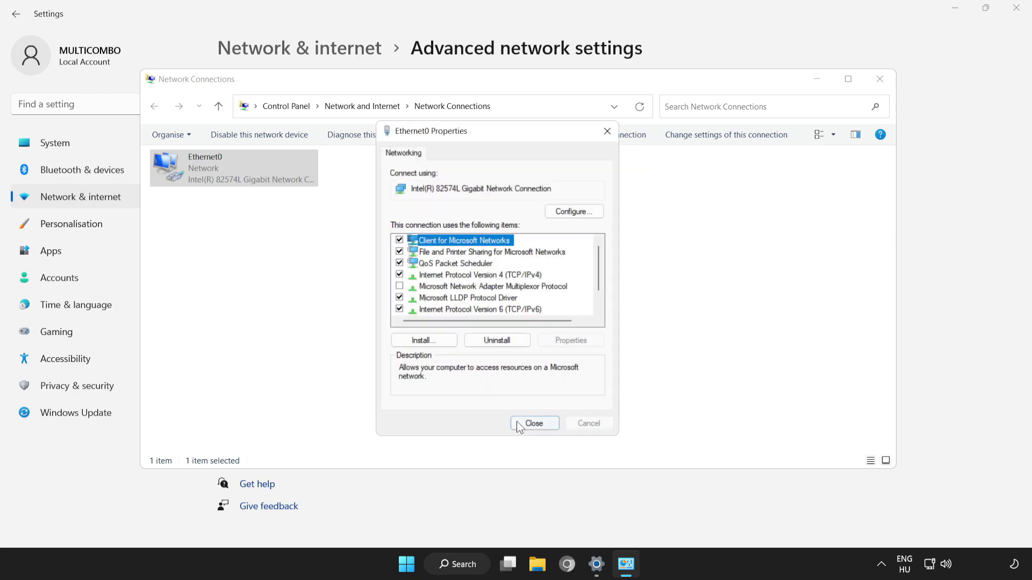
{"action": "left_click", "coordinate": [534, 423]}
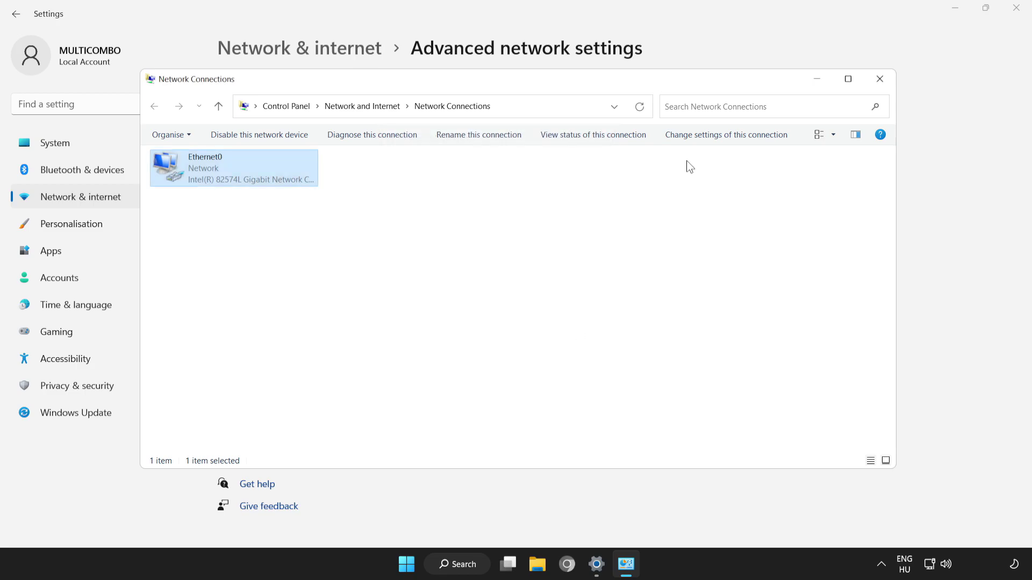
- Close Network Connections and Settings, then bring up the Start menu power options
{"action": "left_click", "coordinate": [879, 79]}
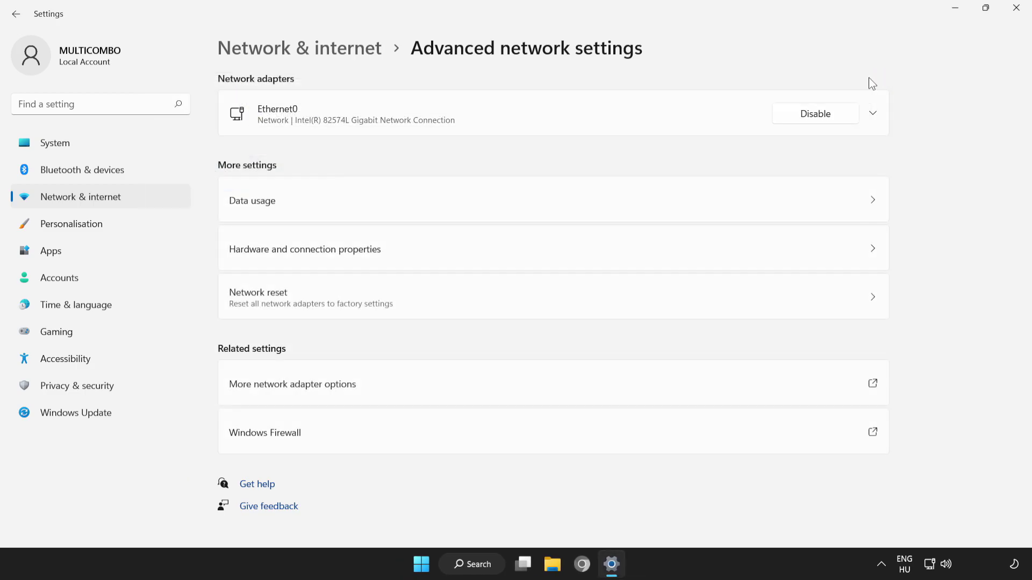
{"action": "left_click", "coordinate": [1028, 12]}
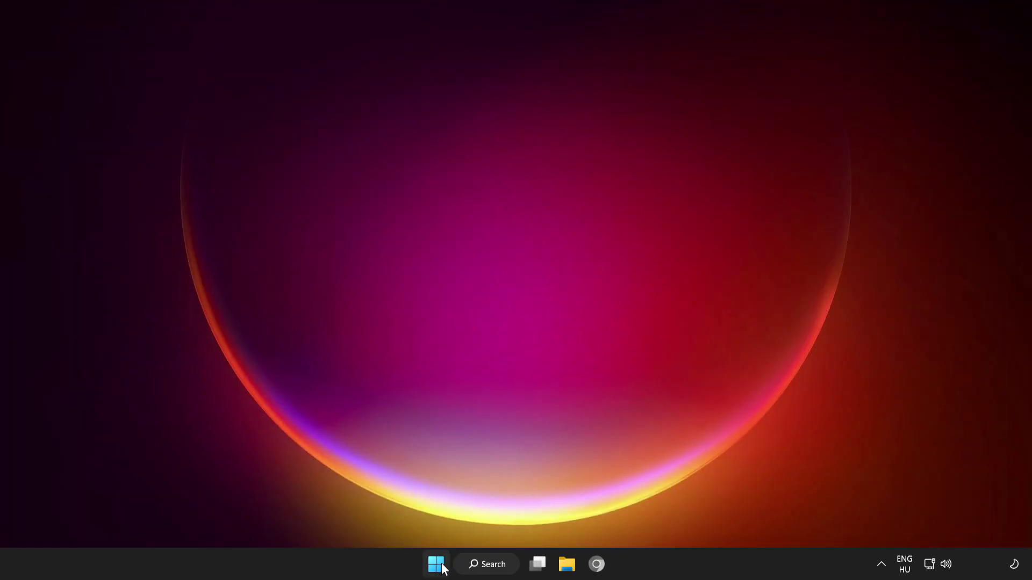
{"action": "left_click", "coordinate": [443, 569]}
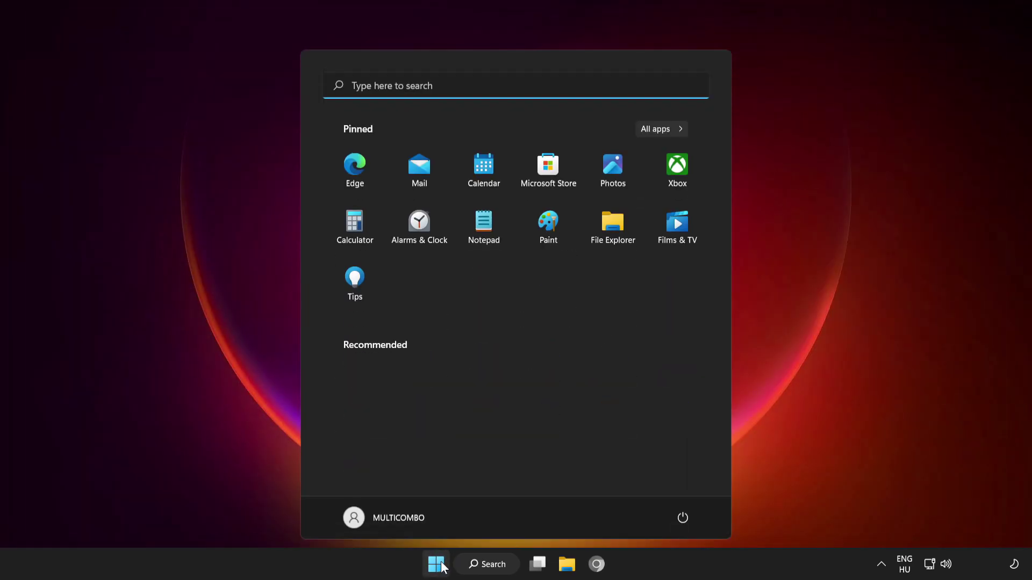
{"action": "left_click", "coordinate": [681, 520]}
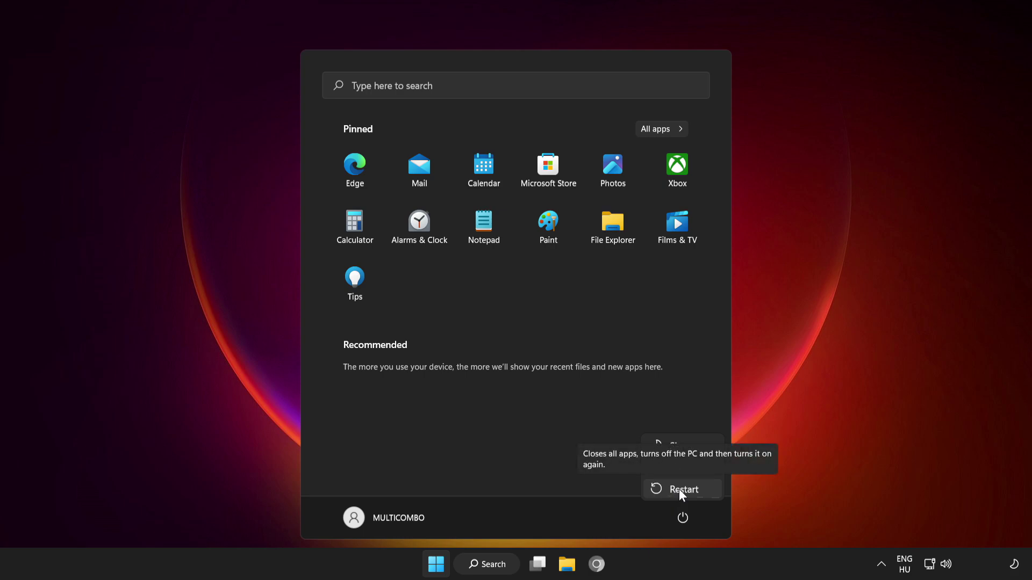